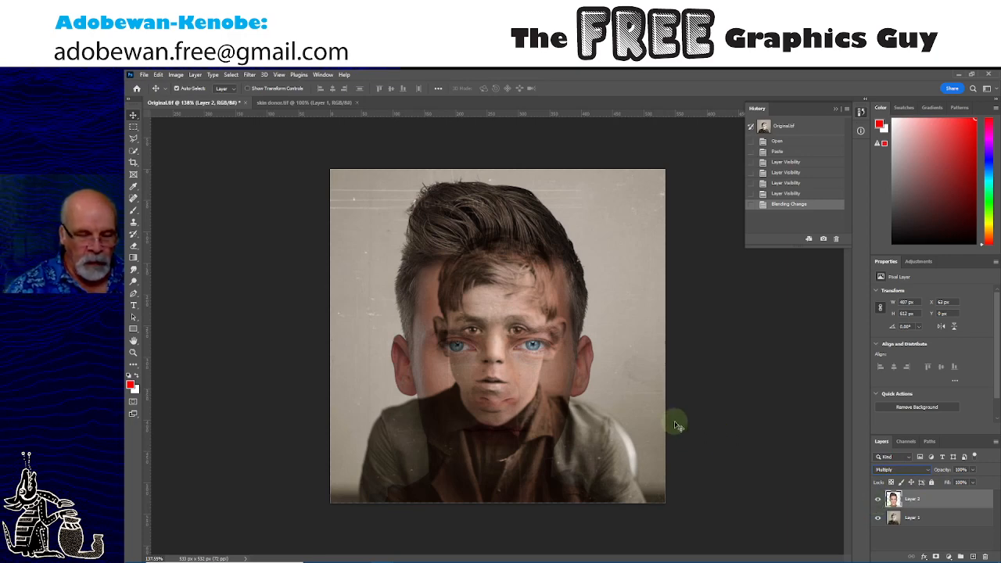
Step: Free-transform Layer 2, scaling it to about 69% and moving it over the face in the original photo
key("ctrl")
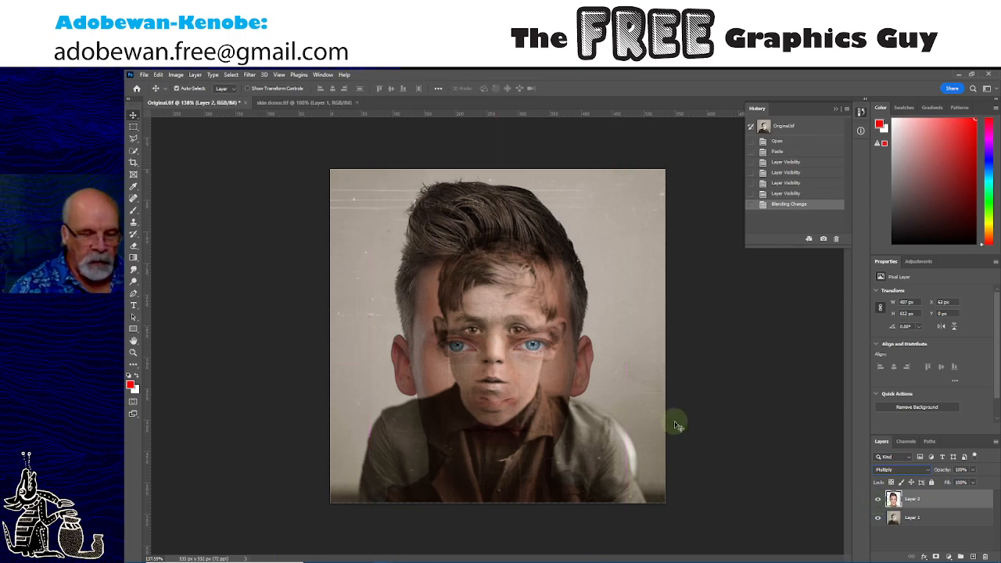
key("ctrl")
key("ctrl+t")
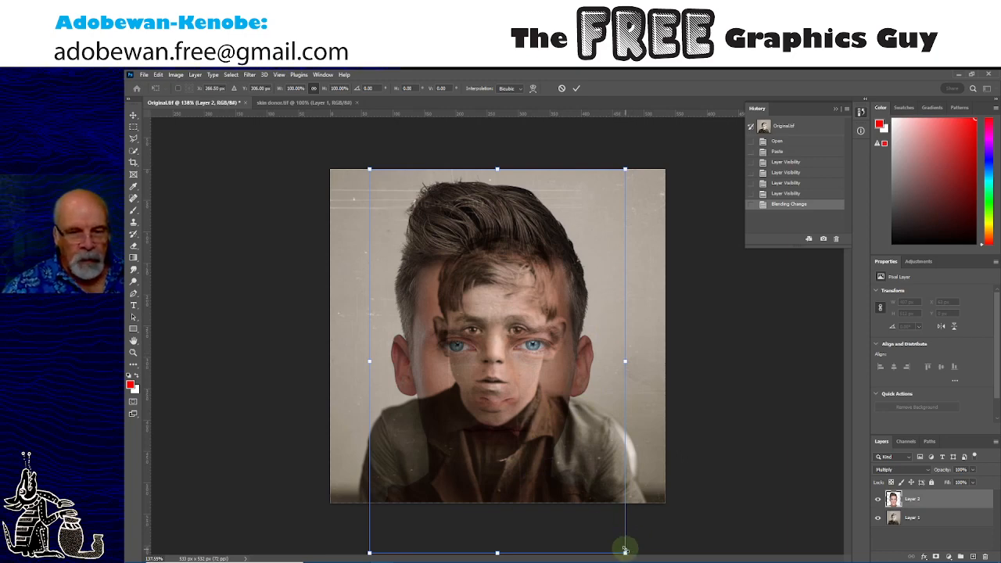
left_click_drag(626, 551, 562, 462)
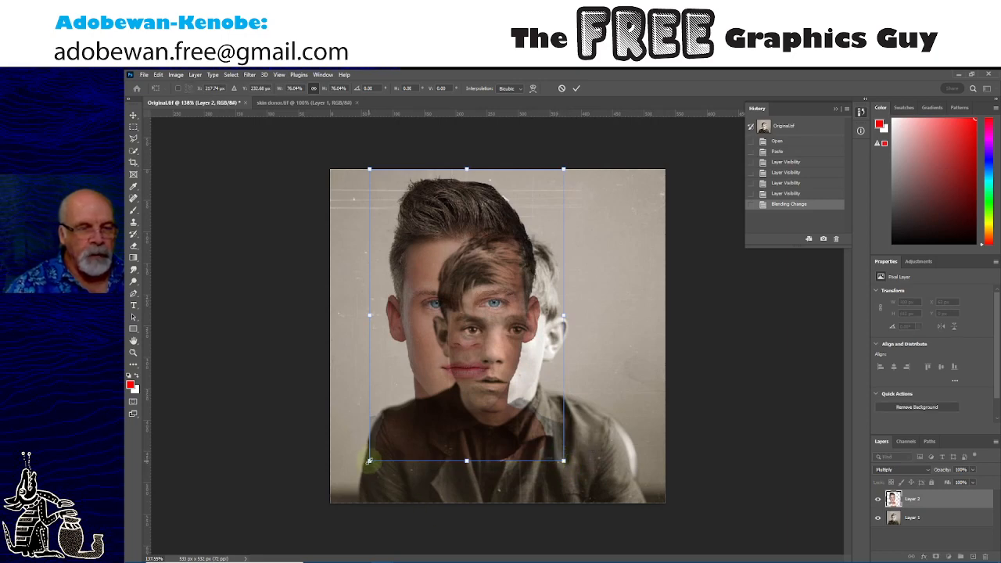
left_click_drag(369, 460, 387, 431)
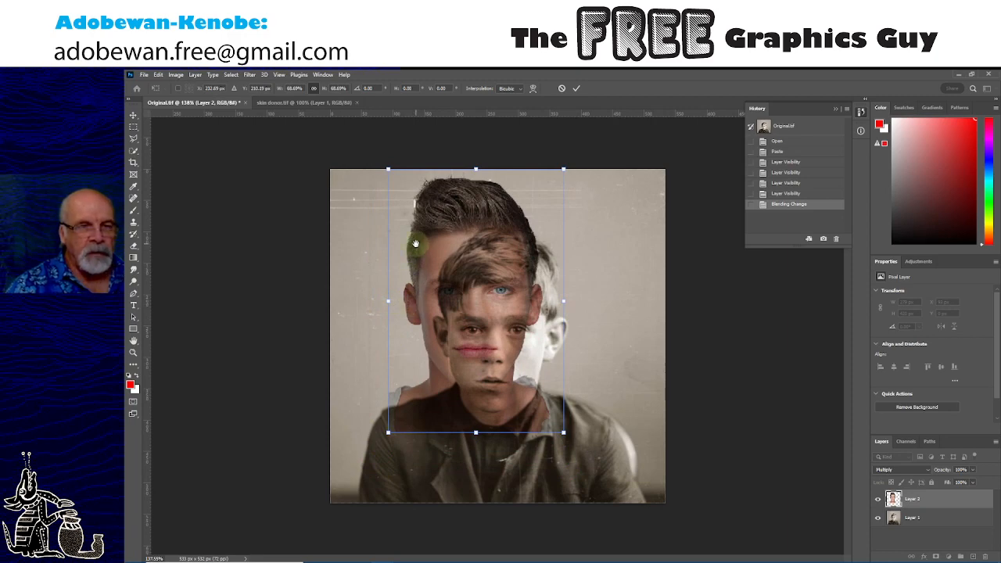
left_click(431, 273)
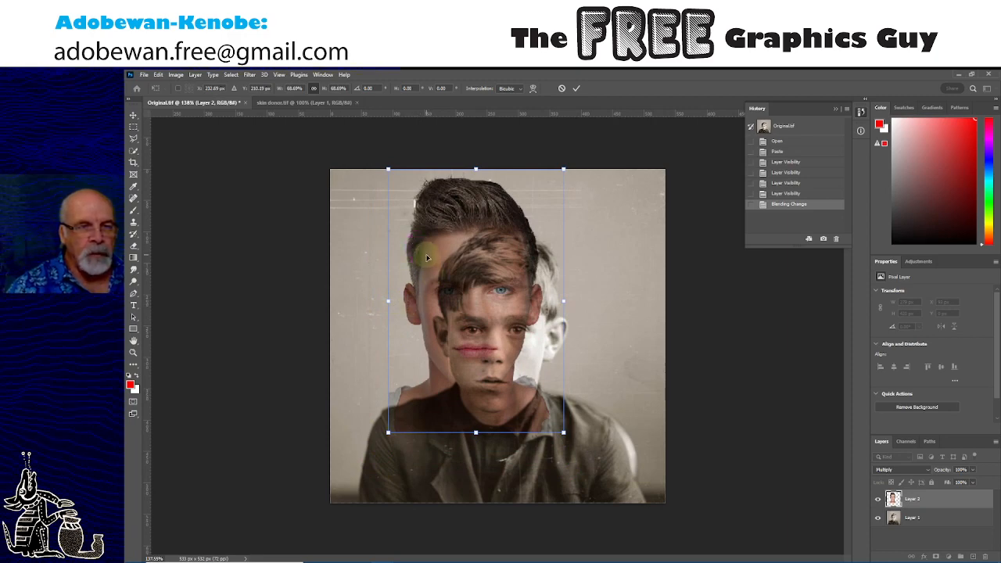
left_click_drag(427, 258, 450, 298)
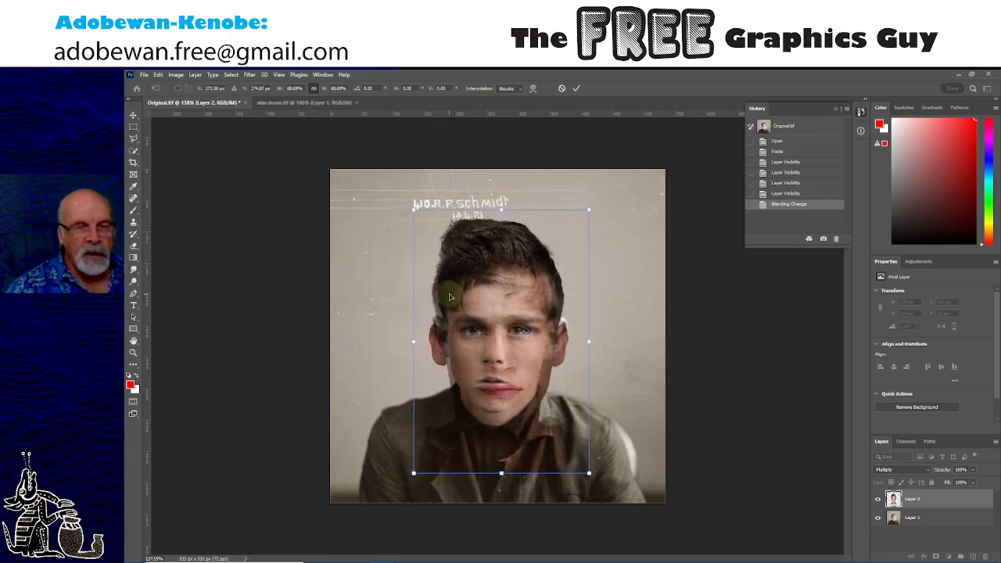
Step: Scale Layer 2 further to about 60% and nudge it so the eyes, nose and mouth align with the face beneath
left_click_drag(592, 473, 574, 458)
key("Left")
key("Right")
key("Right")
key("Right")
key("Right")
key("Right")
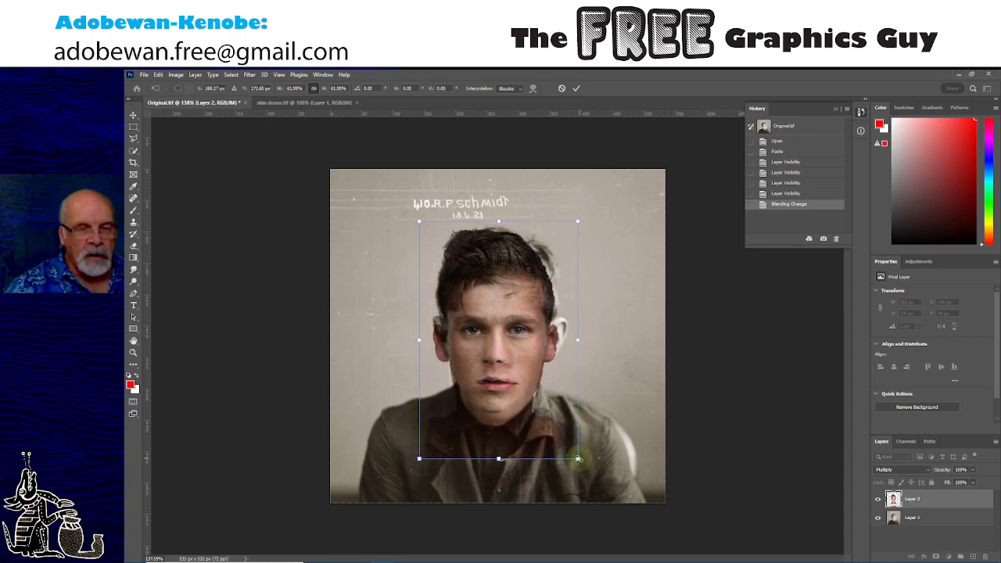
left_click_drag(576, 459, 571, 454)
key("Down")
key("Down")
key("Down")
key("Down")
key("Down")
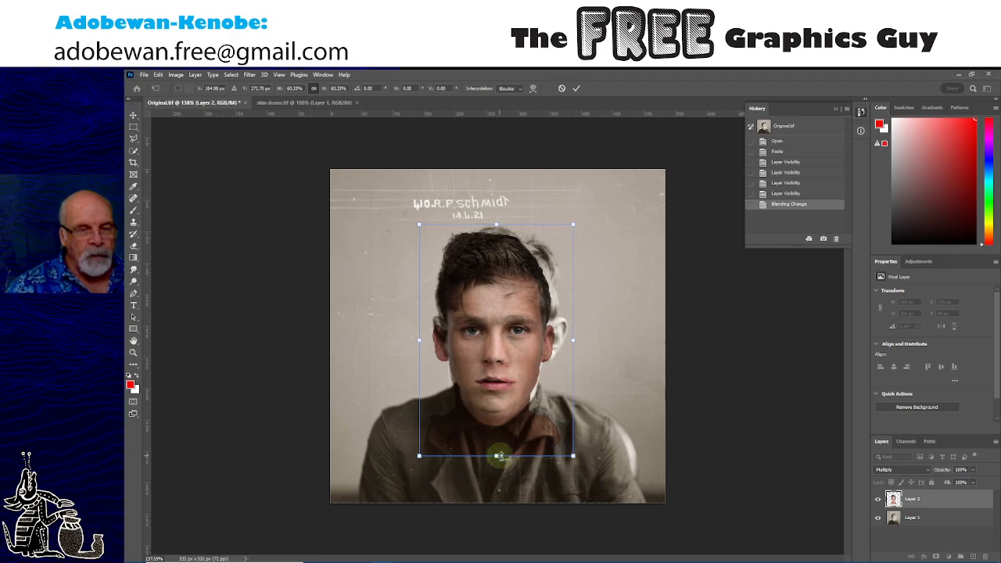
Step: Skew Layer 2 horizontally by about -2.7° to match the head's tilt and apply the transform
left_click_drag(495, 457, 488, 458)
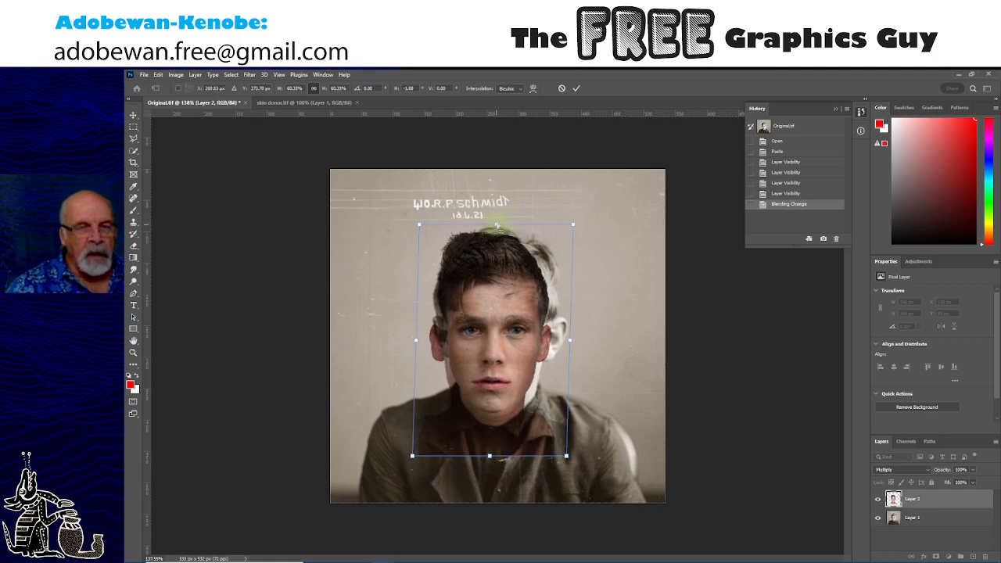
left_click_drag(495, 225, 500, 226)
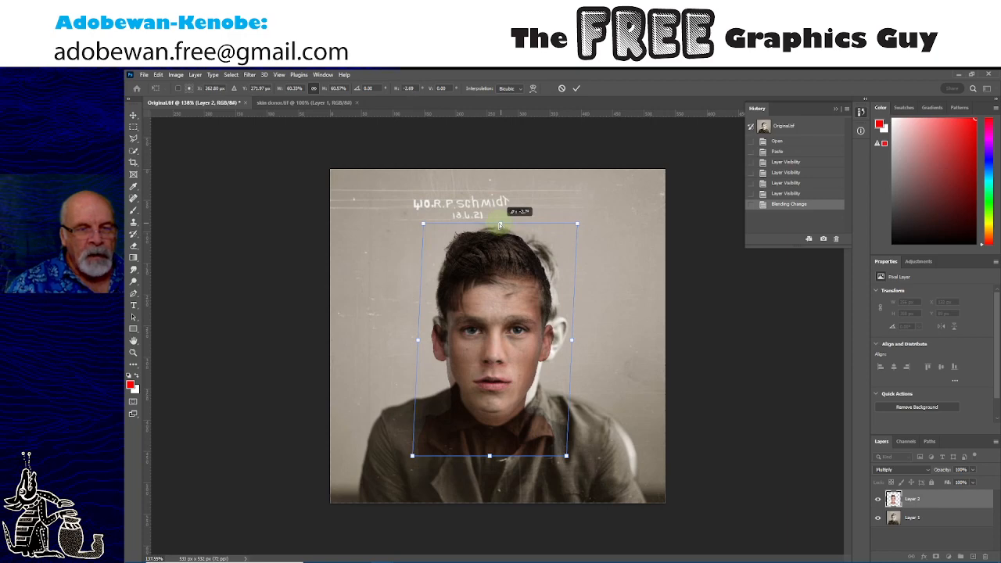
left_click_drag(500, 225, 499, 226)
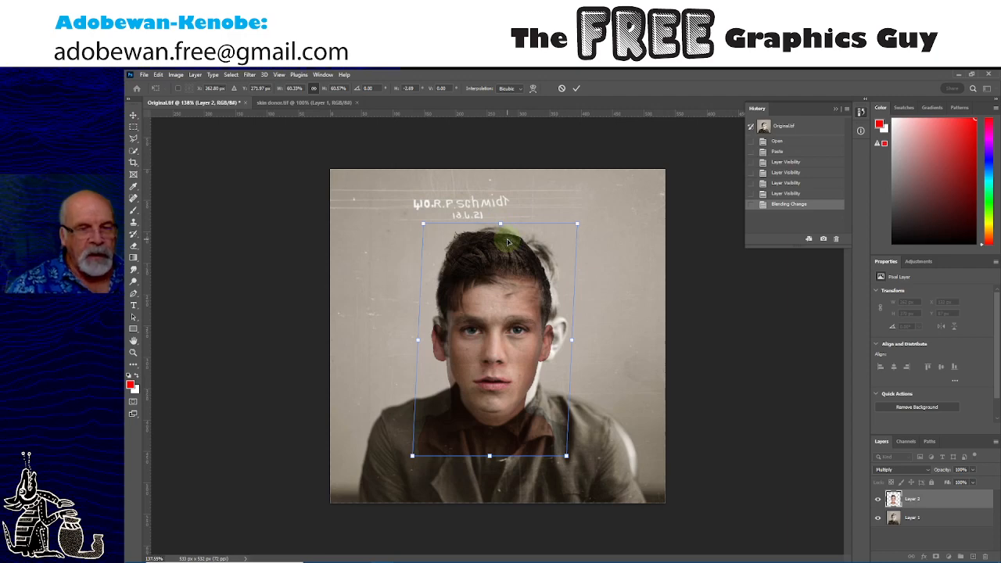
left_click(577, 89)
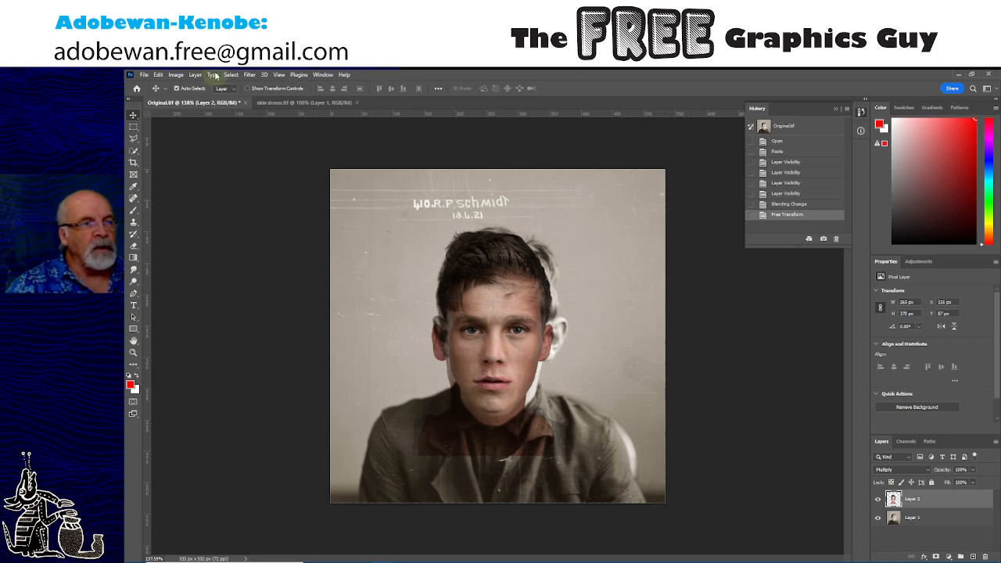
Step: Start a Puppet Warp on Layer 2 and place four anchor pins down the left edge of its mesh
left_click(158, 75)
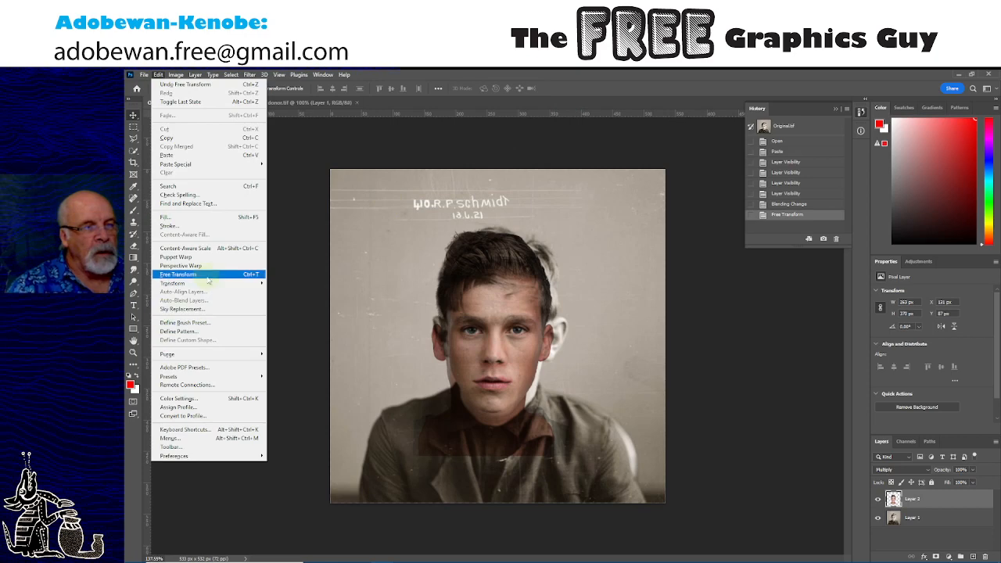
left_click(188, 258)
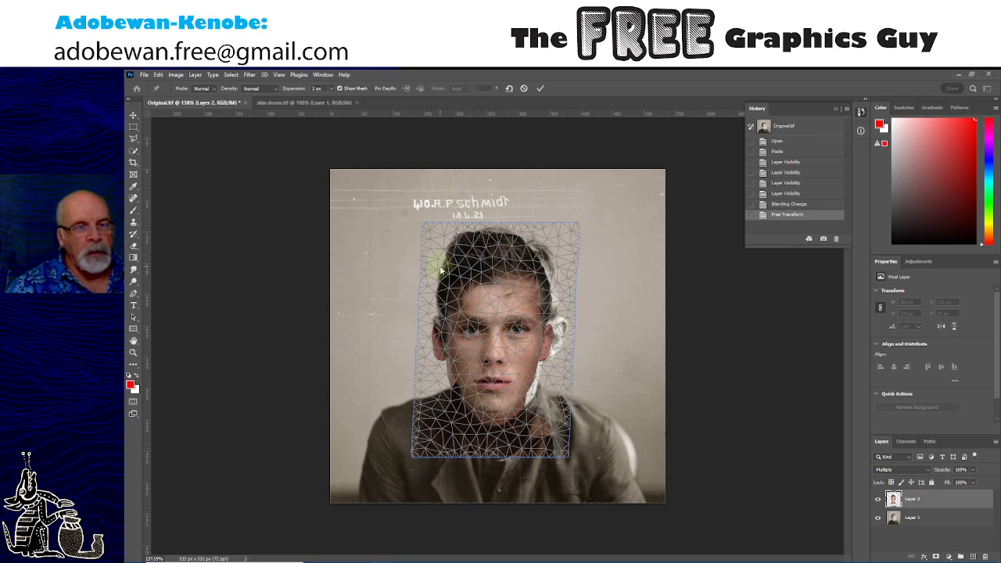
left_click(428, 228)
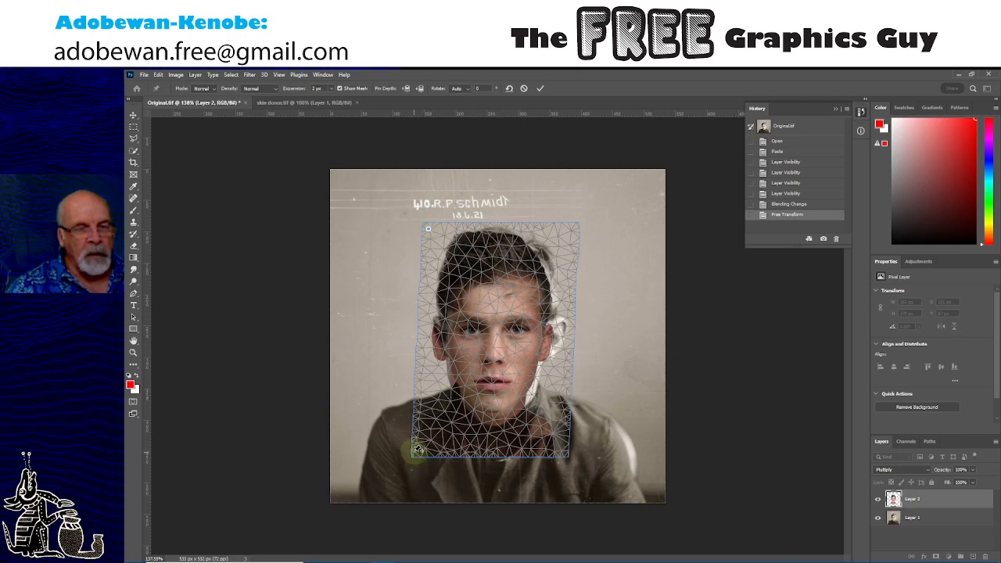
left_click(420, 449)
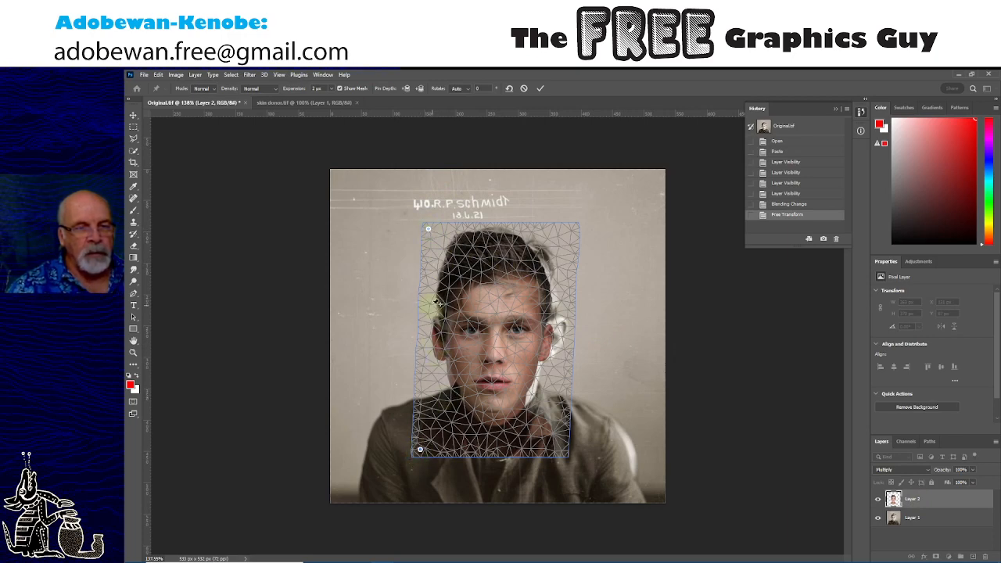
left_click(426, 286)
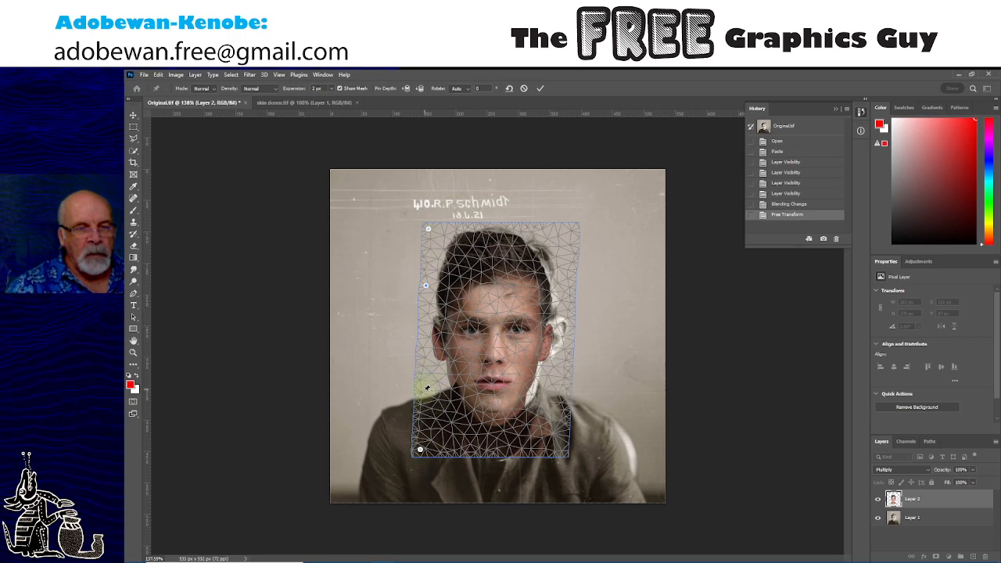
left_click(423, 391)
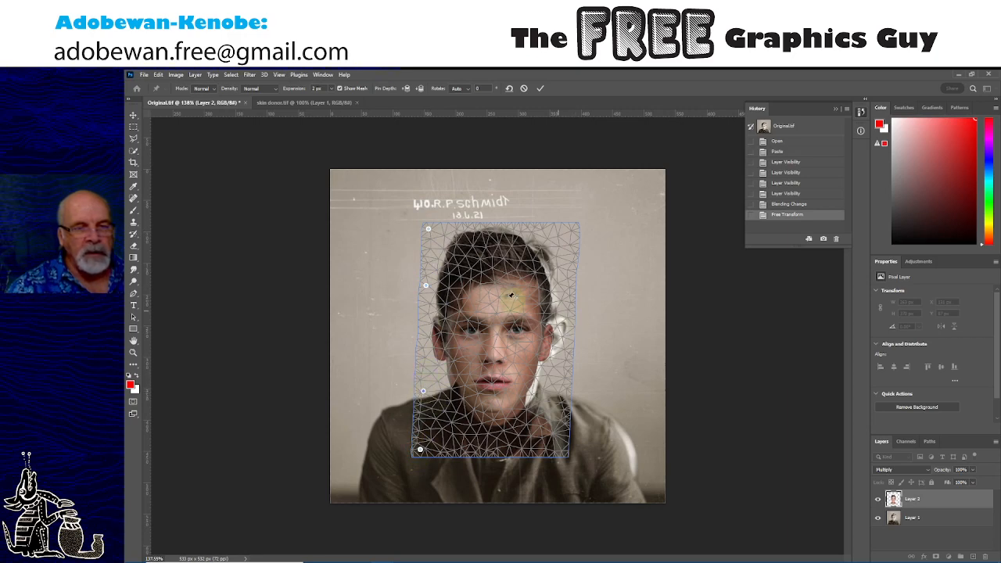
Step: Add Puppet Warp pins down the middle of the head, from the hair through forehead, cheek and chin to the lower mesh edge
left_click(501, 236)
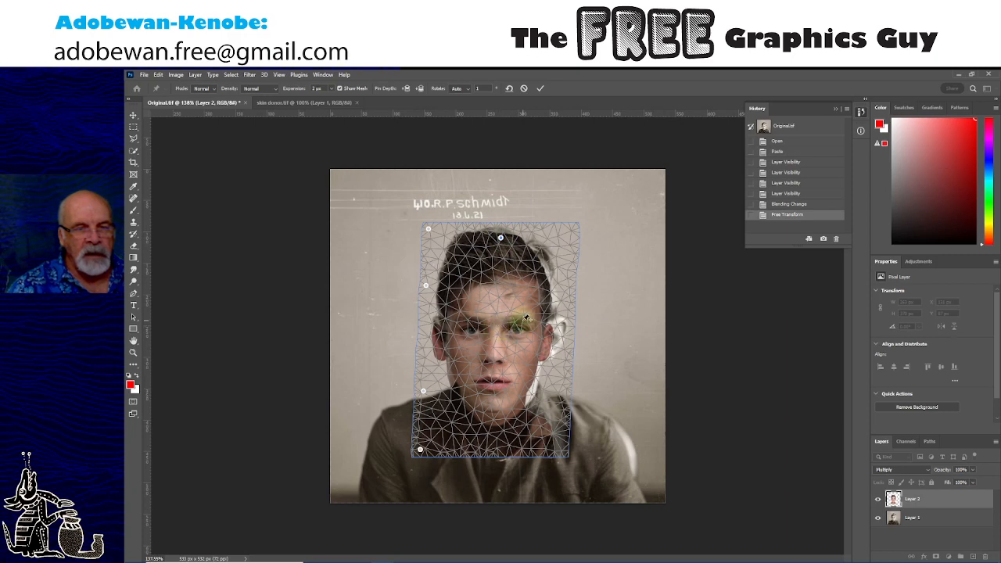
left_click(522, 304)
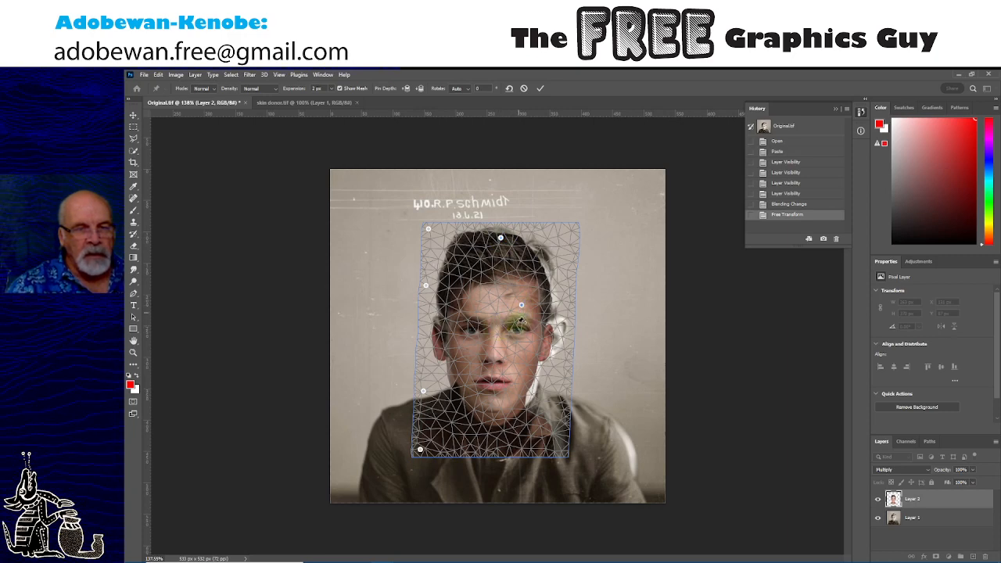
left_click(518, 350)
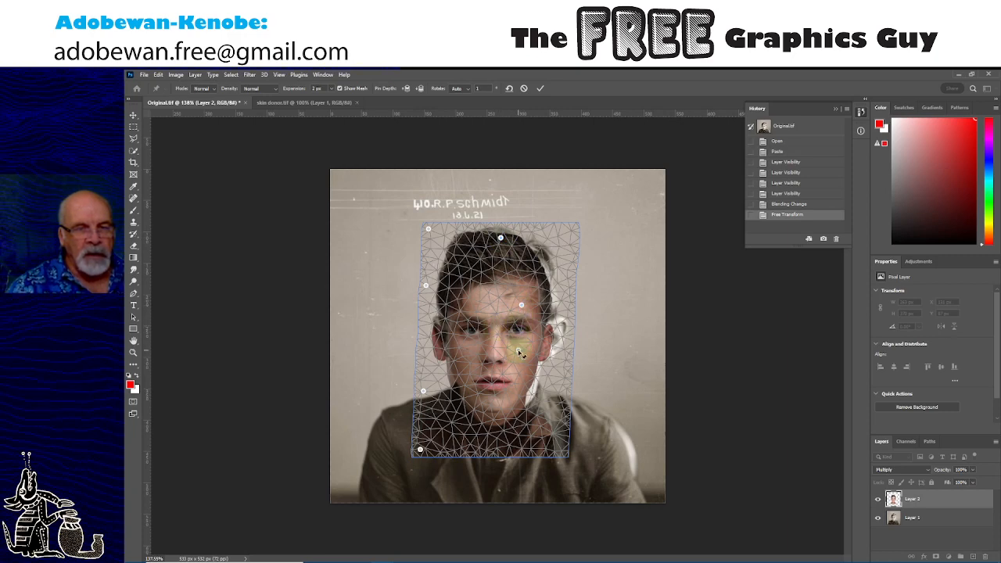
left_click(511, 410)
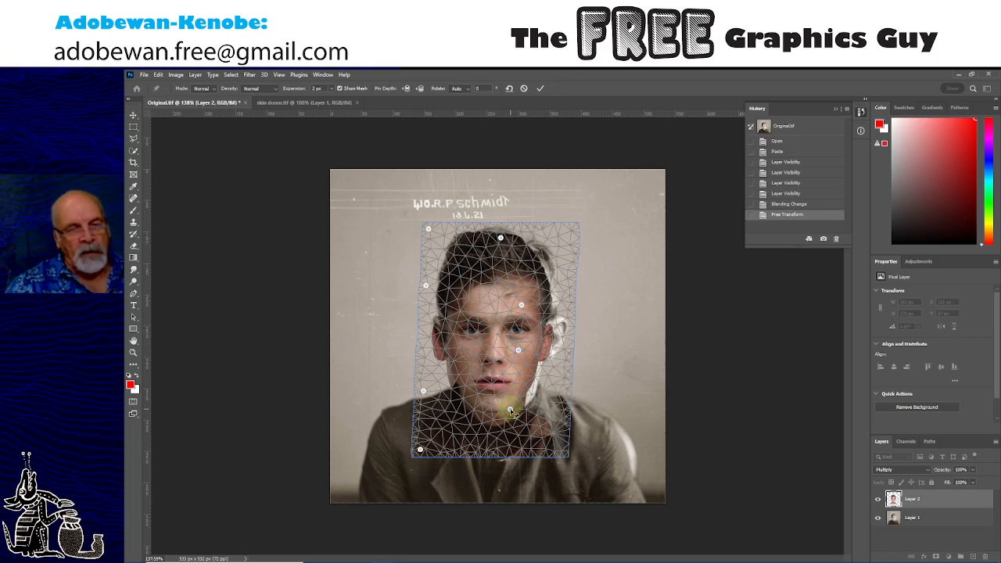
left_click(557, 341)
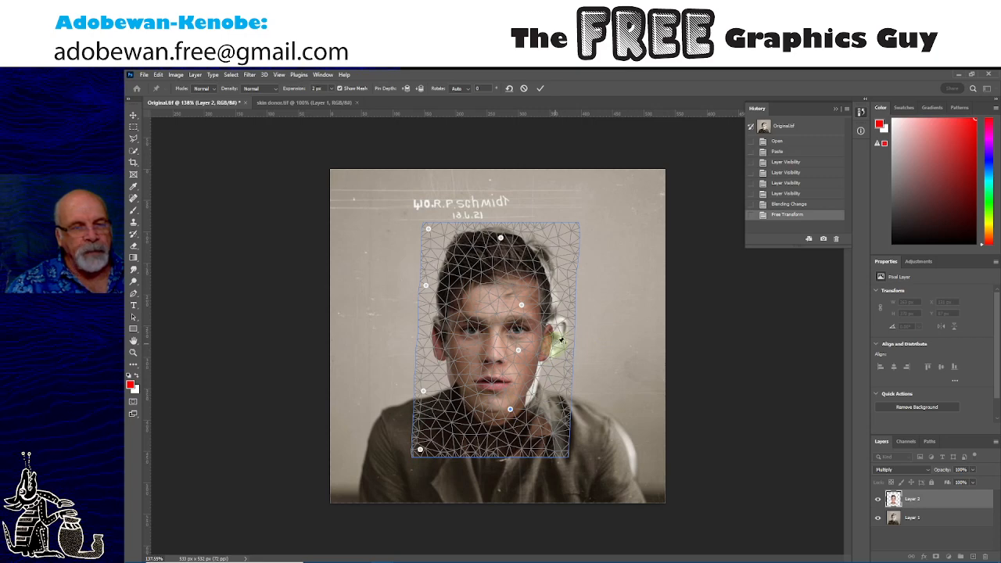
left_click(505, 447)
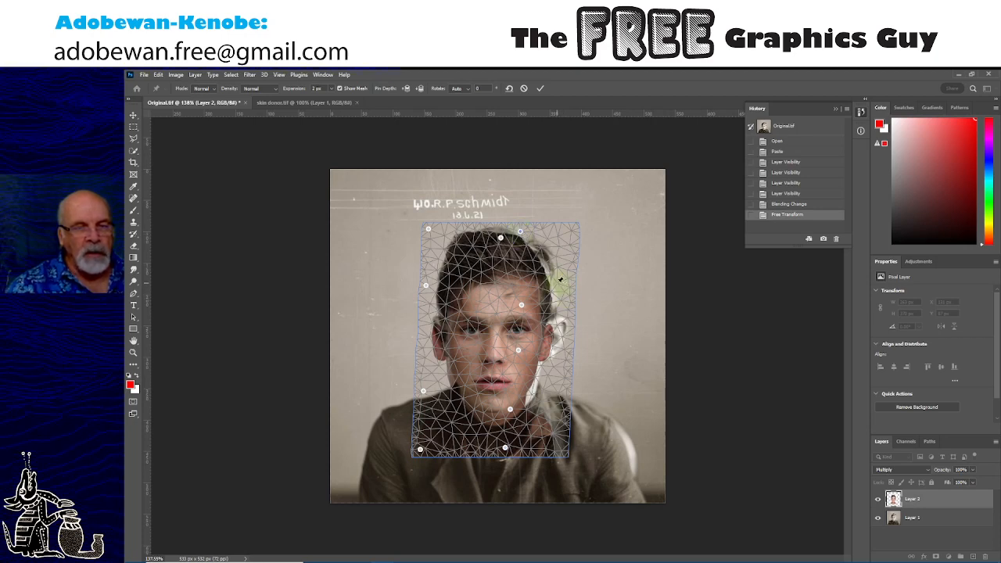
Step: Pin and pull the right side of the mesh outward so the hair, ear and neck match the underlying head outline
left_click_drag(561, 280, 571, 284)
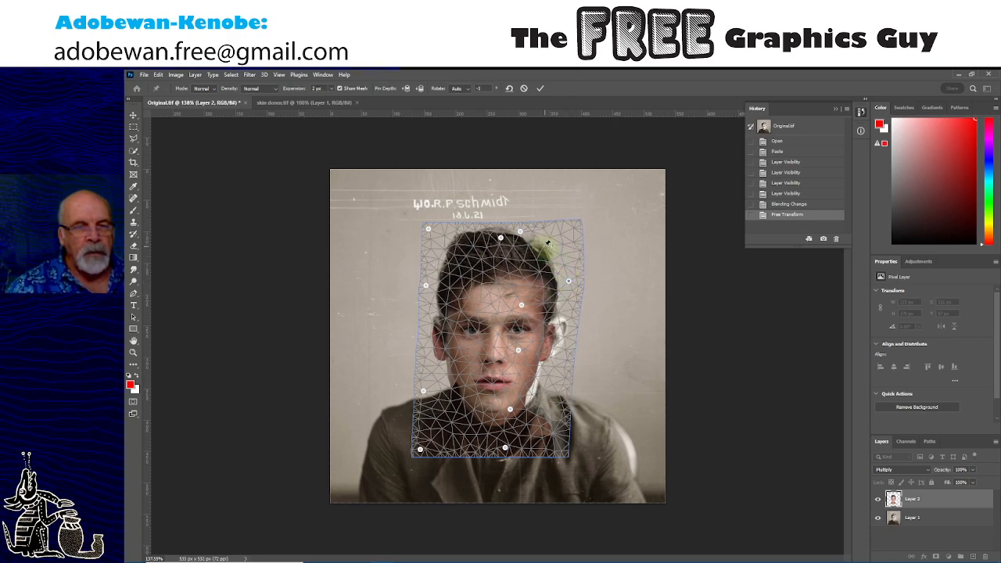
left_click_drag(547, 244, 553, 237)
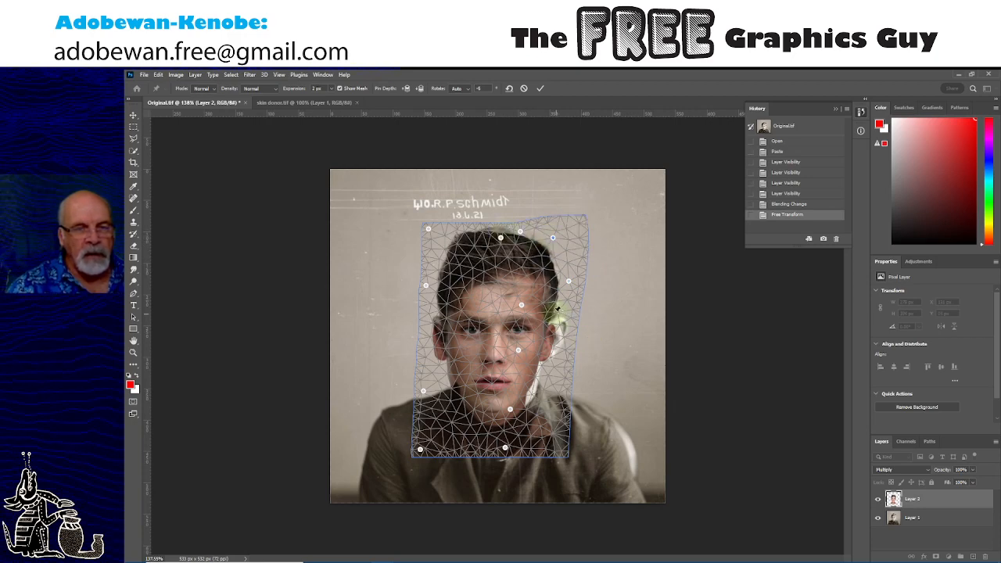
left_click_drag(557, 307, 555, 311)
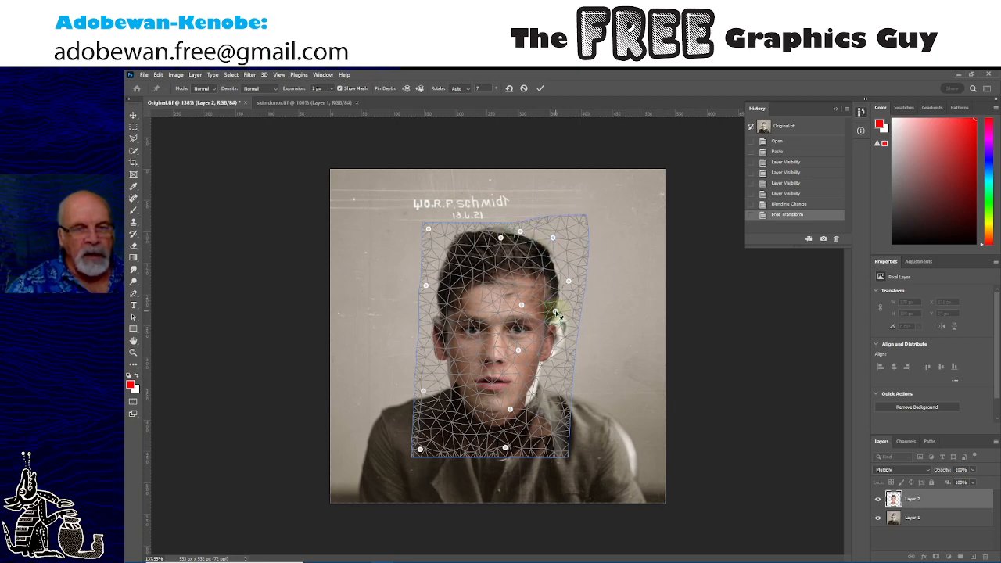
left_click_drag(562, 395, 569, 395)
left_click_drag(573, 350, 576, 352)
left_click_drag(577, 315, 554, 302)
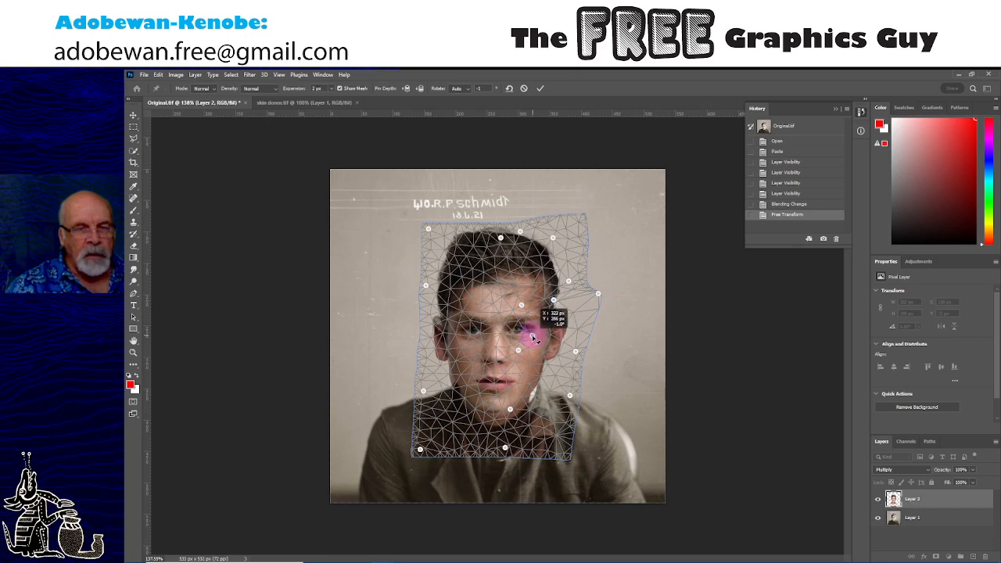
Step: Refine the warp with pins around the right-hand eye, cheek and ear, and apply the Puppet Warp
left_click_drag(530, 336, 535, 335)
left_click(515, 351)
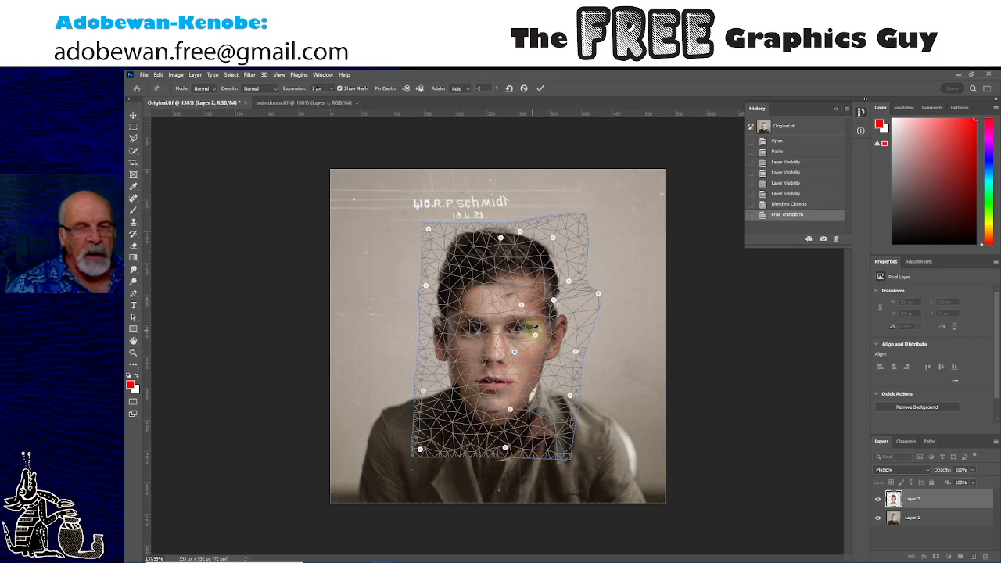
left_click_drag(534, 335, 524, 339)
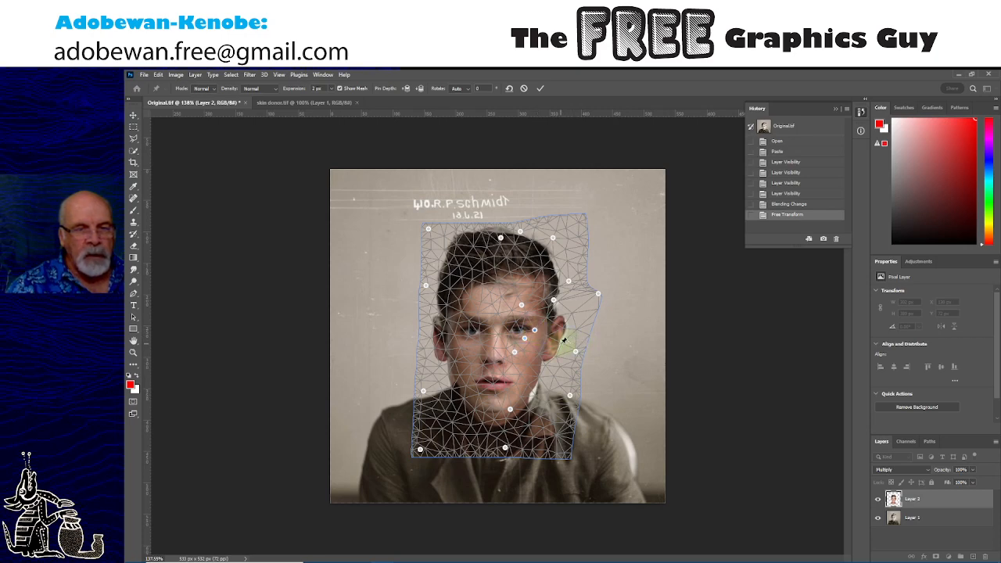
left_click_drag(561, 346, 575, 313)
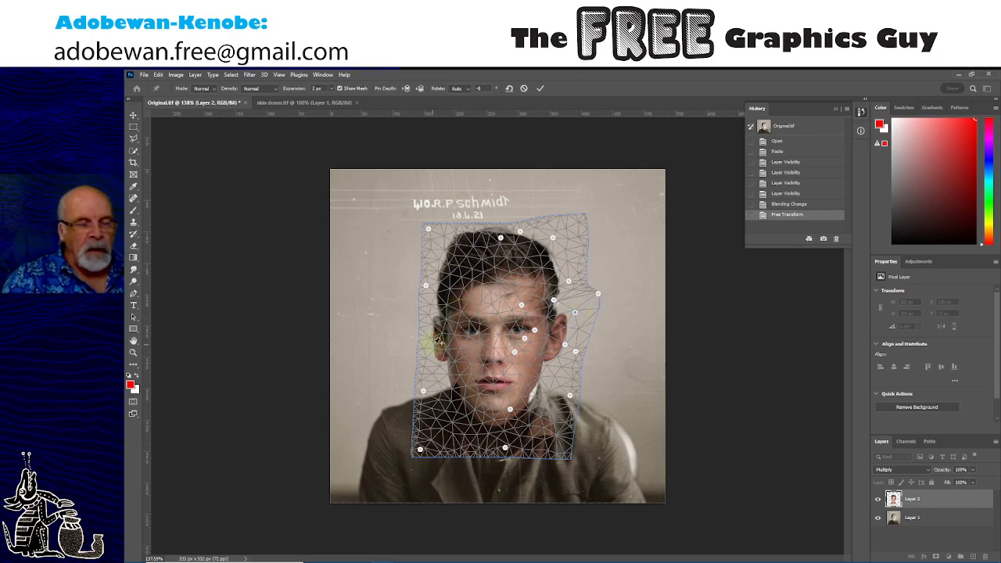
left_click(541, 88)
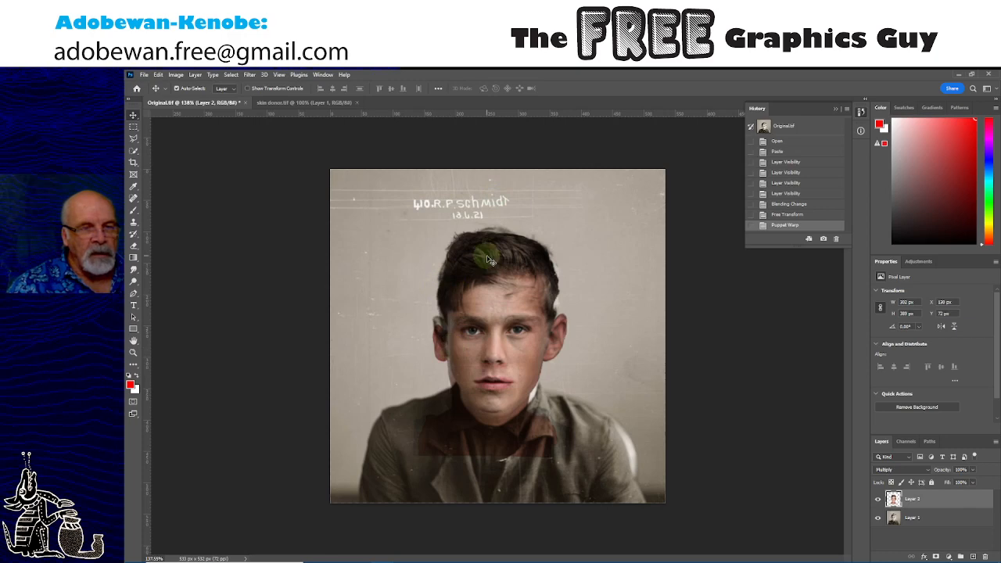
Step: Start another Puppet Warp on Layer 2 and pin the head's centre line at the hair top, forehead, nose, chin and lower mesh edge
left_click(158, 75)
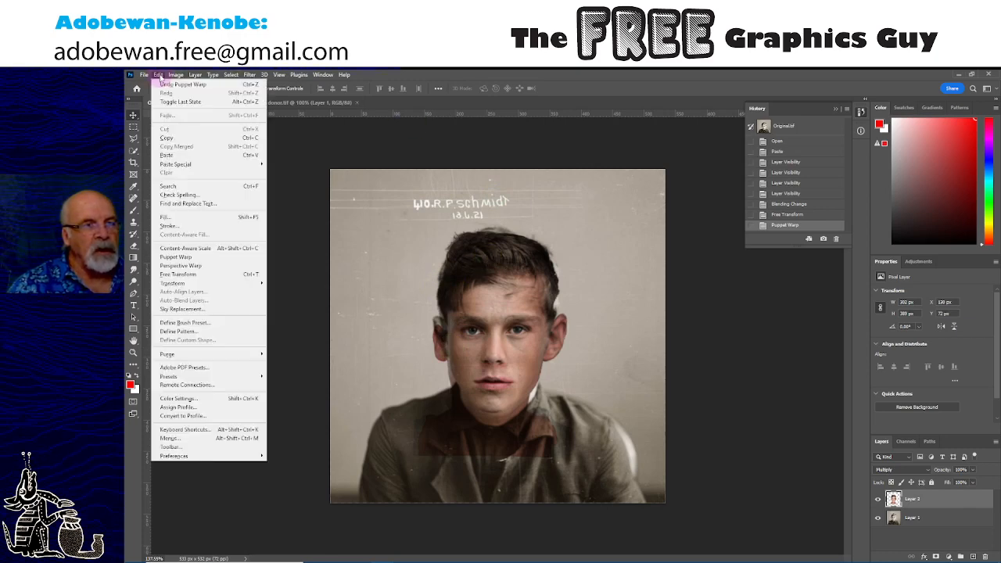
left_click(188, 258)
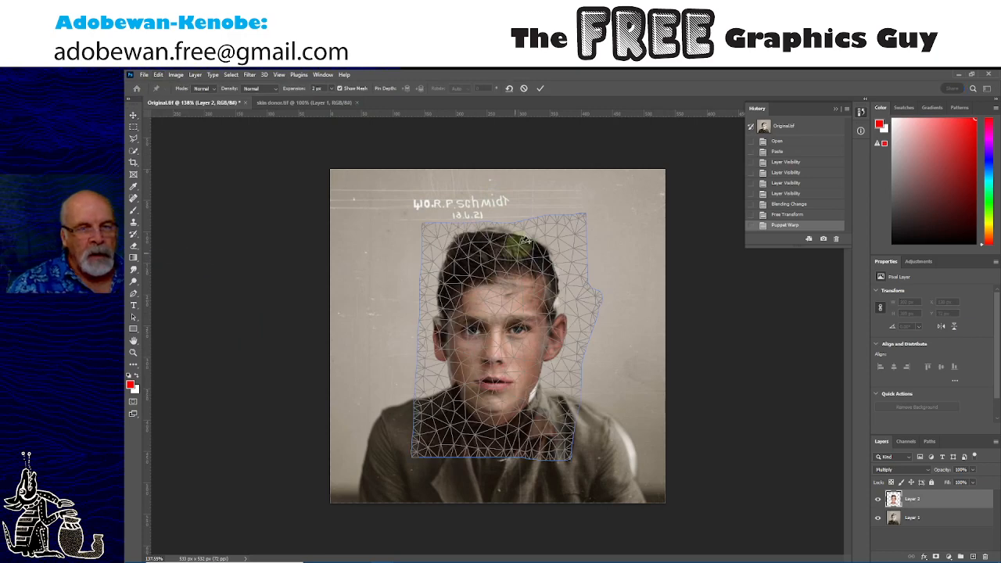
left_click(503, 229)
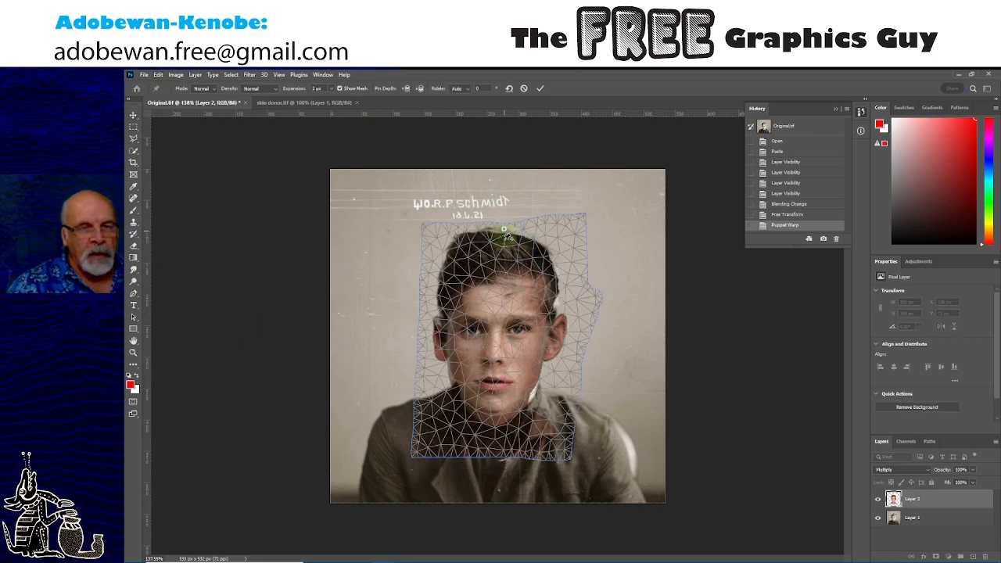
left_click(502, 291)
left_click(497, 348)
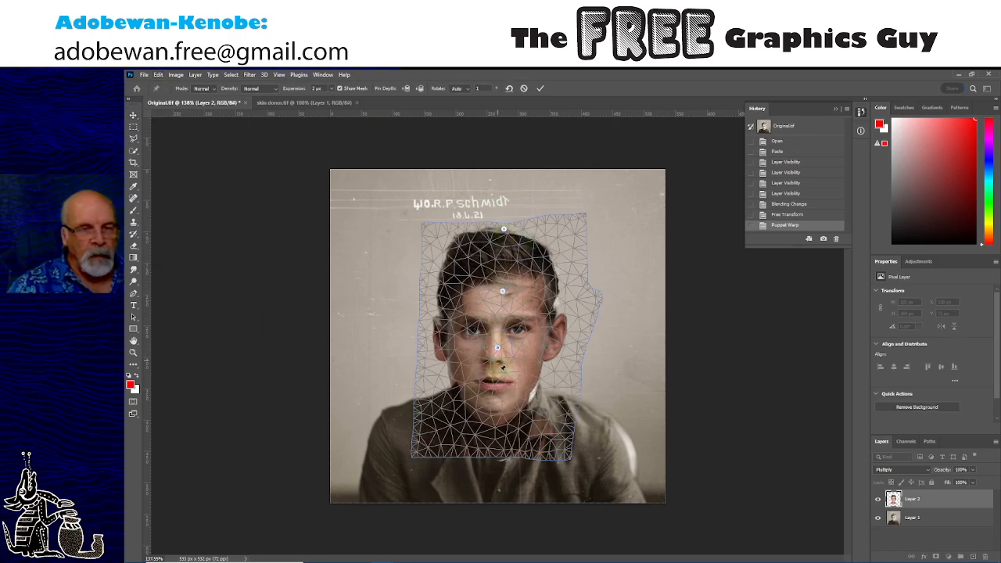
left_click(497, 407)
left_click(496, 449)
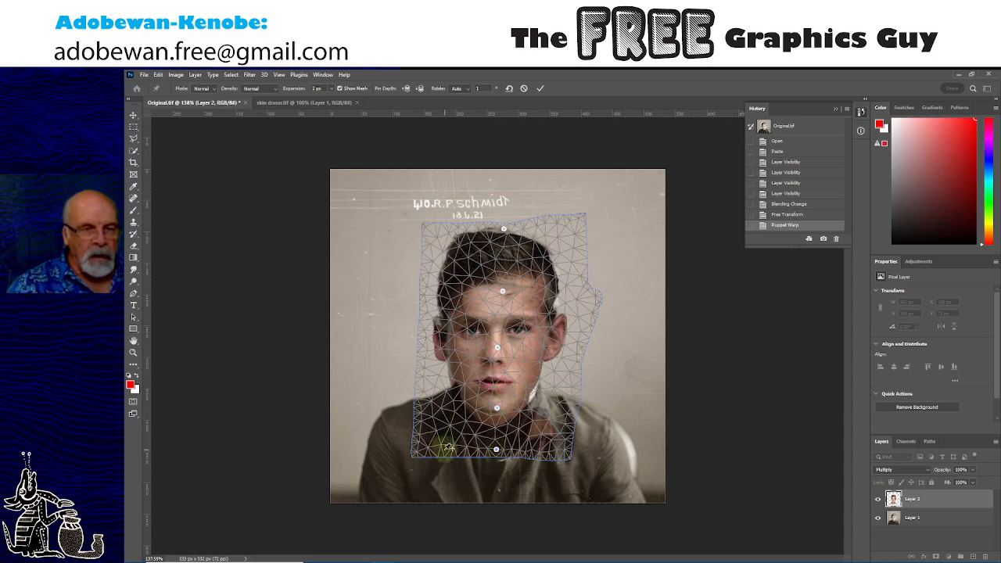
Step: Add six Puppet Warp pins up the left side of the face, from the collar past jaw, cheek and temple to the hair
left_click(459, 443)
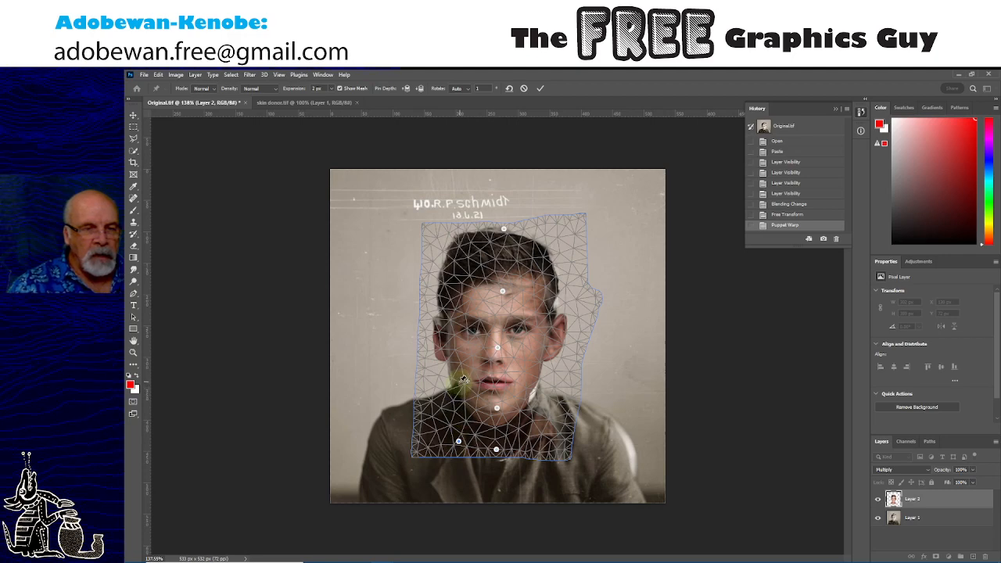
left_click(462, 385)
left_click(458, 339)
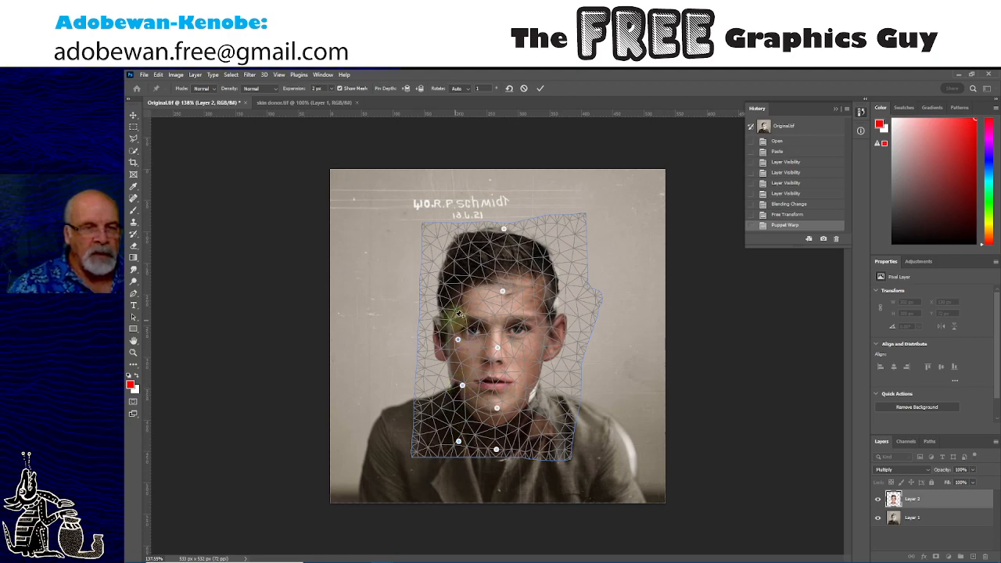
left_click(454, 310)
left_click(455, 273)
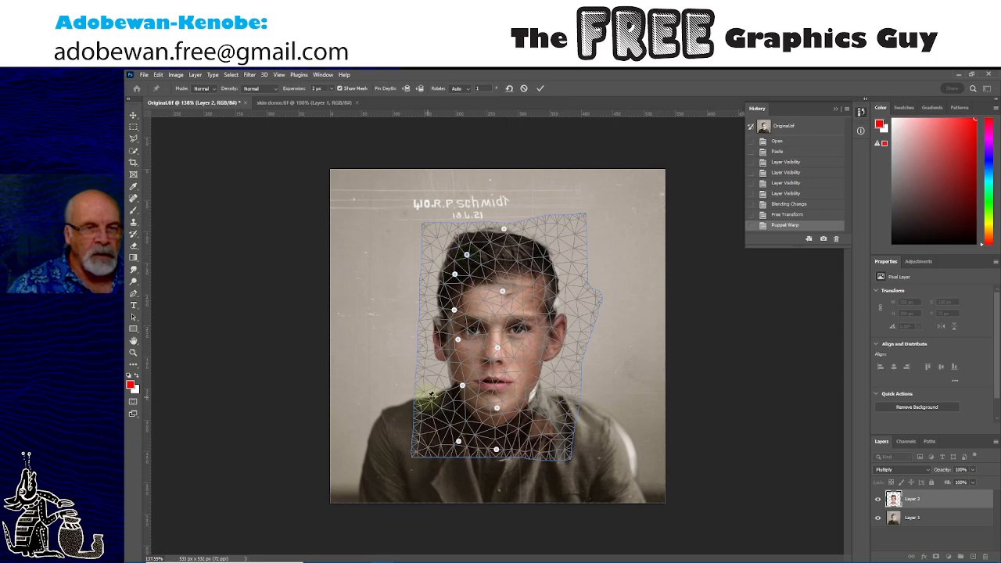
left_click(467, 254)
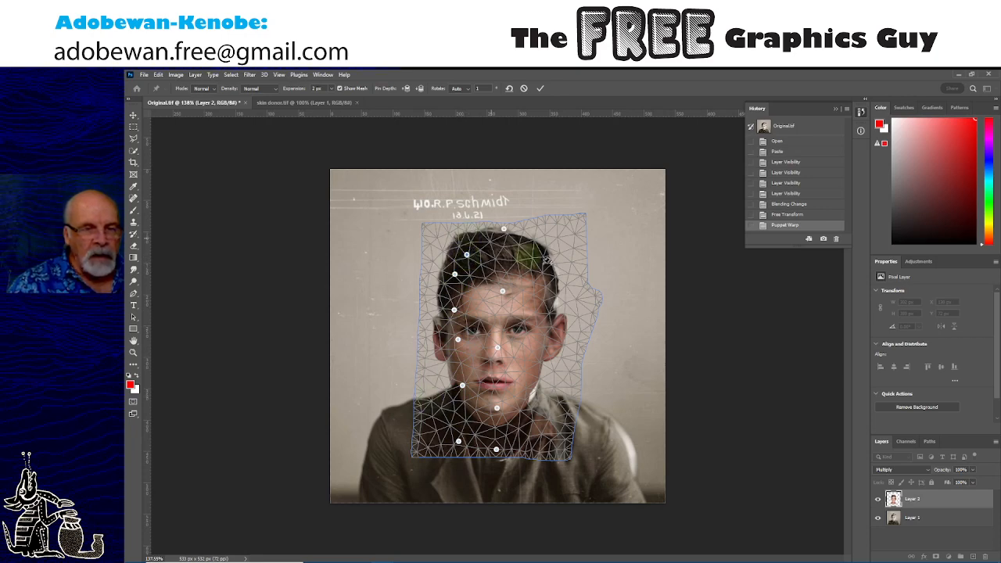
Step: Anchor the mesh's lower-right and upper-right corners and pin two points on its left edge beside the hair and ear
left_click(560, 451)
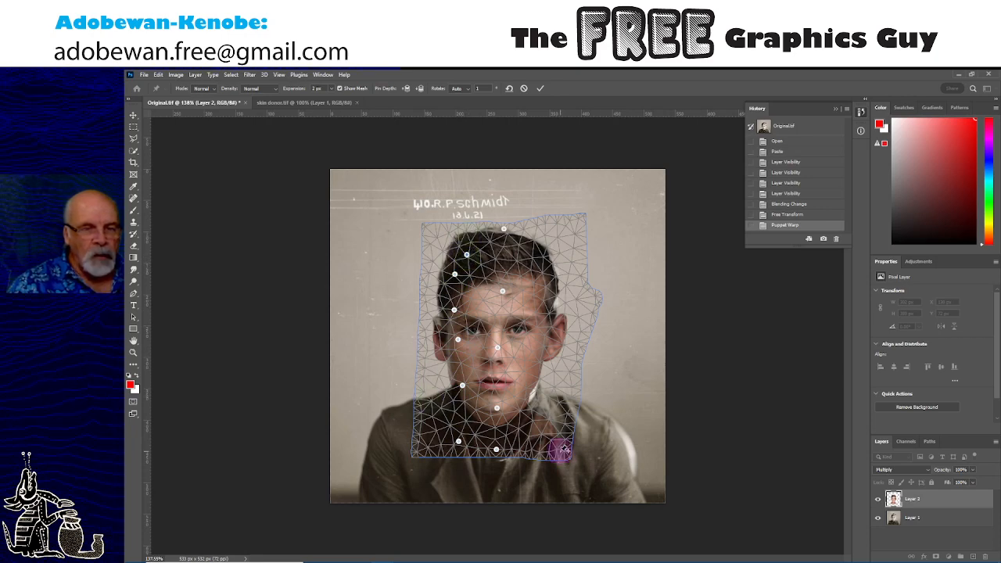
left_click(578, 225)
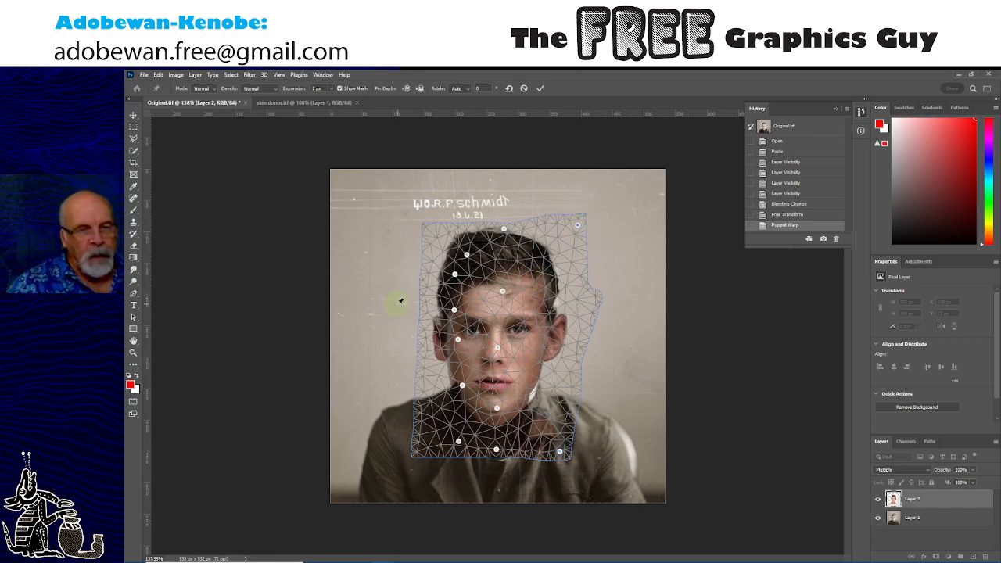
left_click(424, 272)
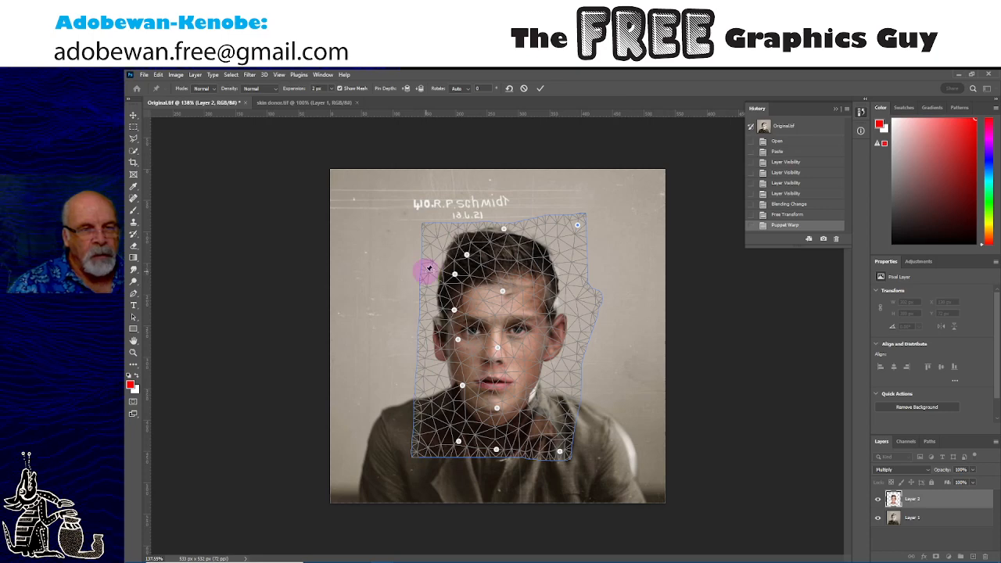
left_click(415, 317)
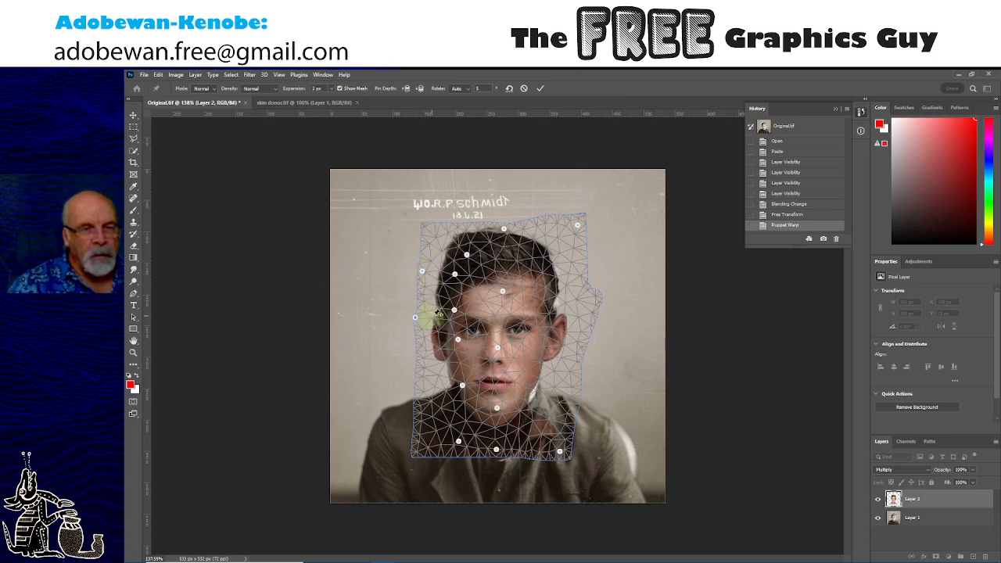
Step: Pin the hair edge by the left temple, nudge it slightly upward, and pull the left neck edge inward
left_click(432, 304)
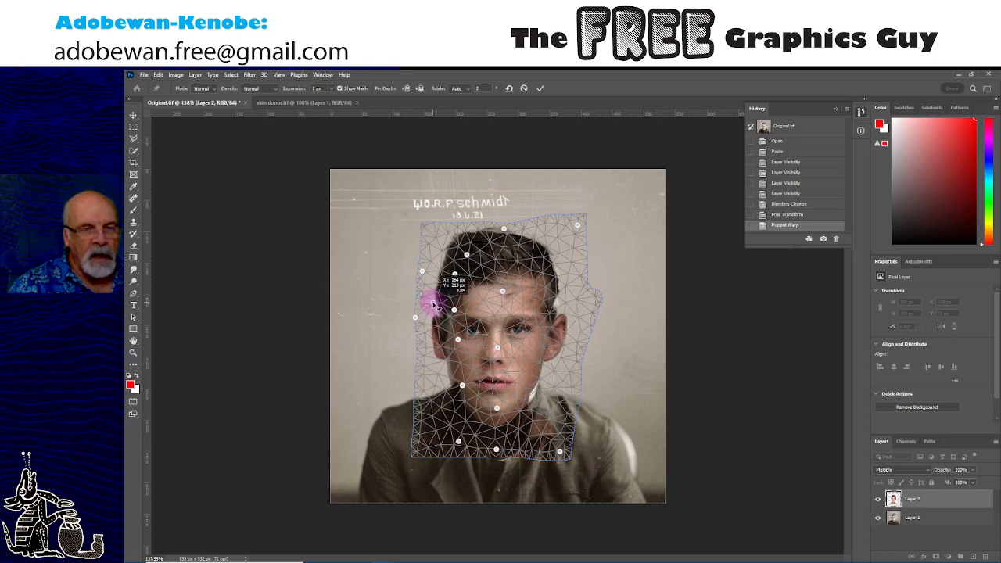
left_click(443, 292)
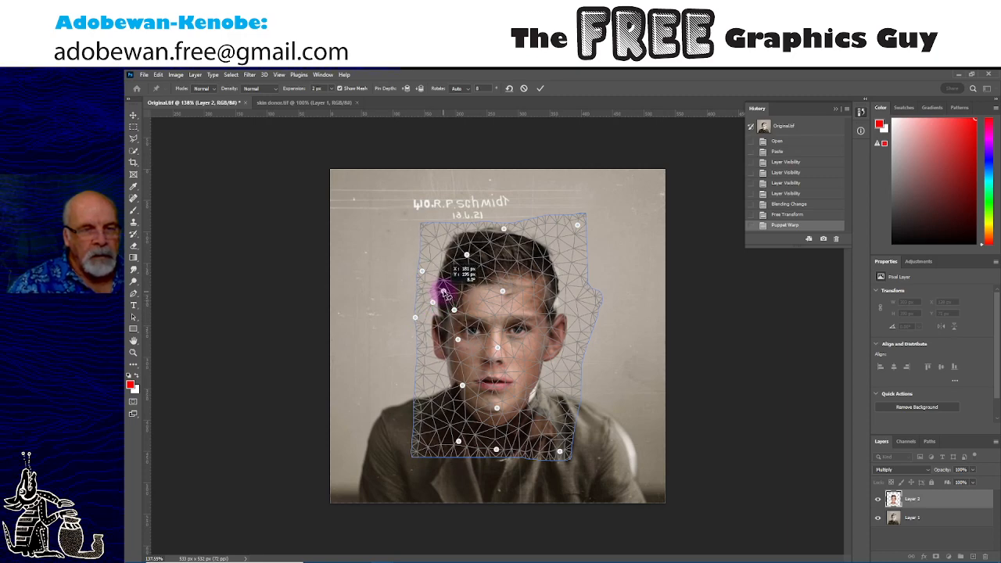
left_click_drag(443, 292, 444, 286)
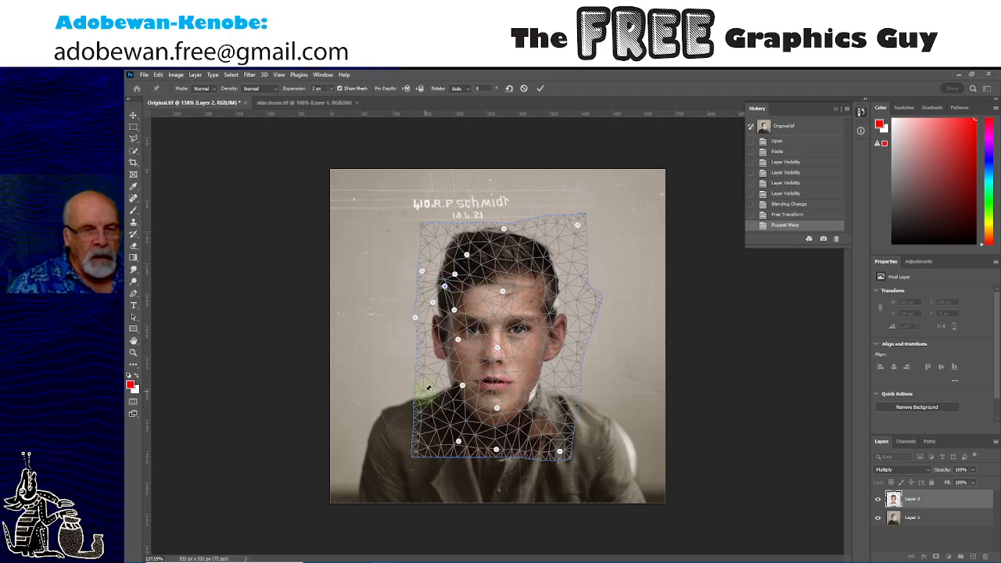
mouse_move(428, 387)
left_mouse_down()
mouse_move(446, 390)
mouse_move(438, 358)
mouse_move(435, 383)
left_mouse_up()
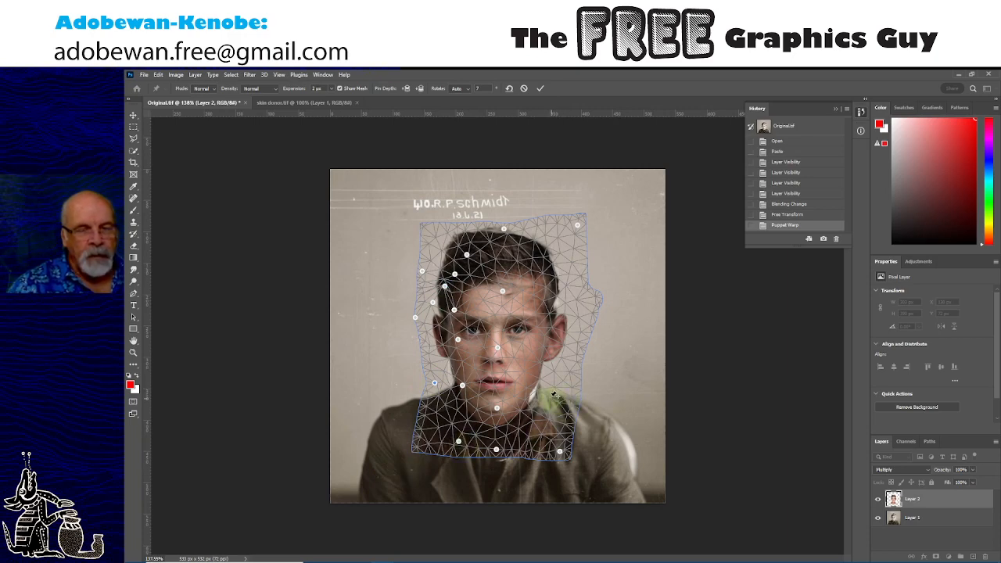
Step: Pull the right neck edge outward, the right ear slightly inward, the hair top upward and the mouth corner left, and apply the warp
left_click_drag(543, 394, 550, 401)
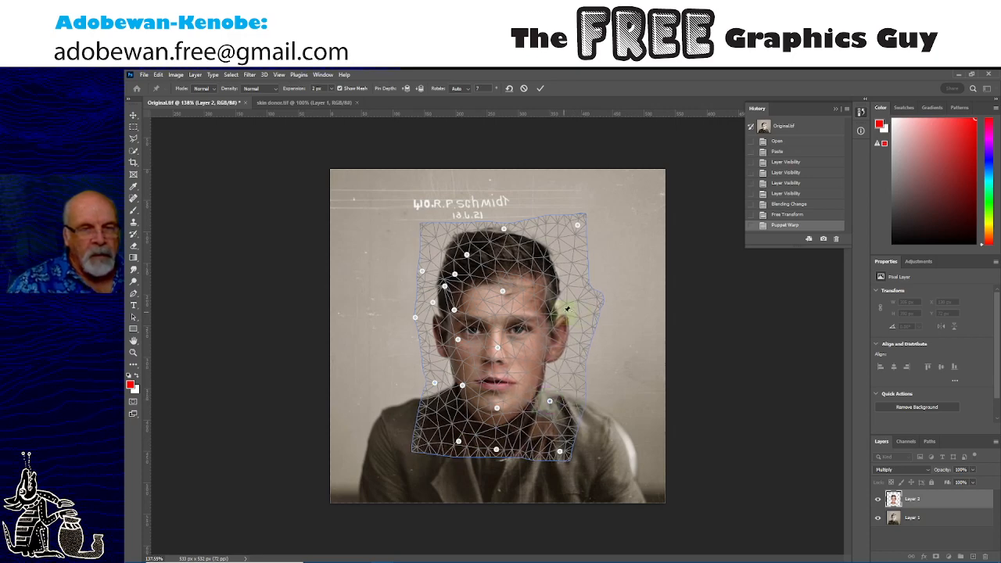
left_click_drag(554, 313, 551, 313)
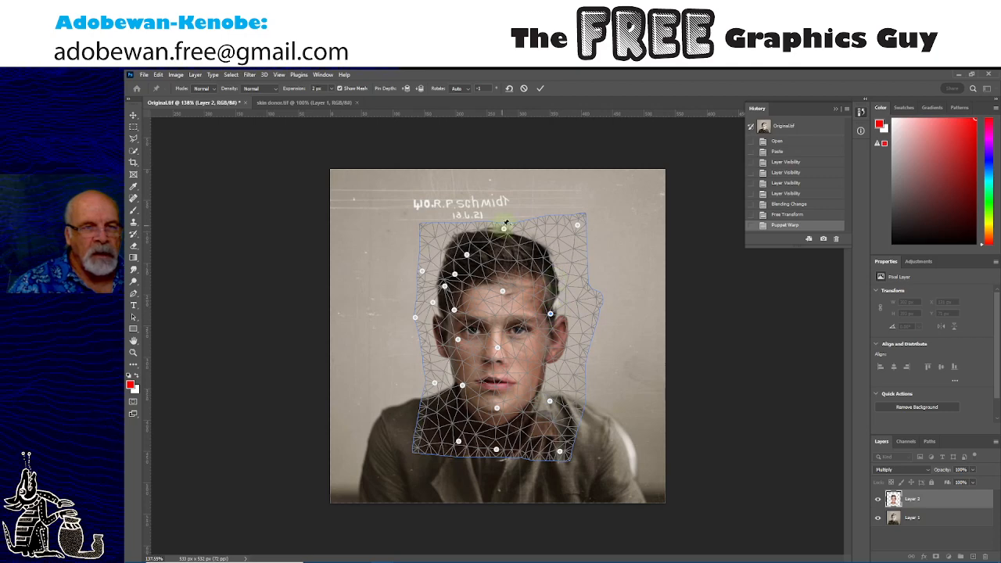
left_click_drag(505, 229, 506, 221)
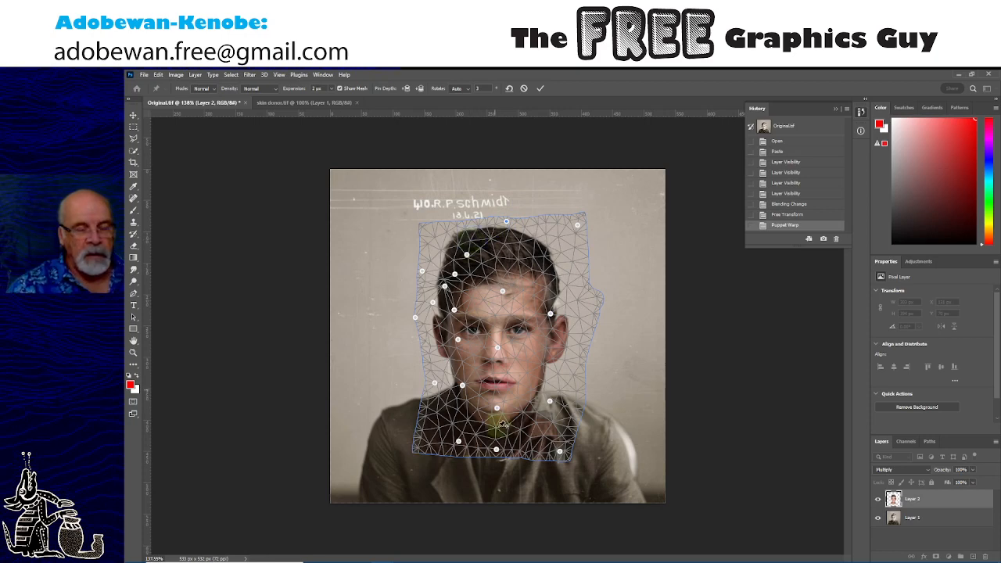
left_click_drag(517, 382, 512, 382)
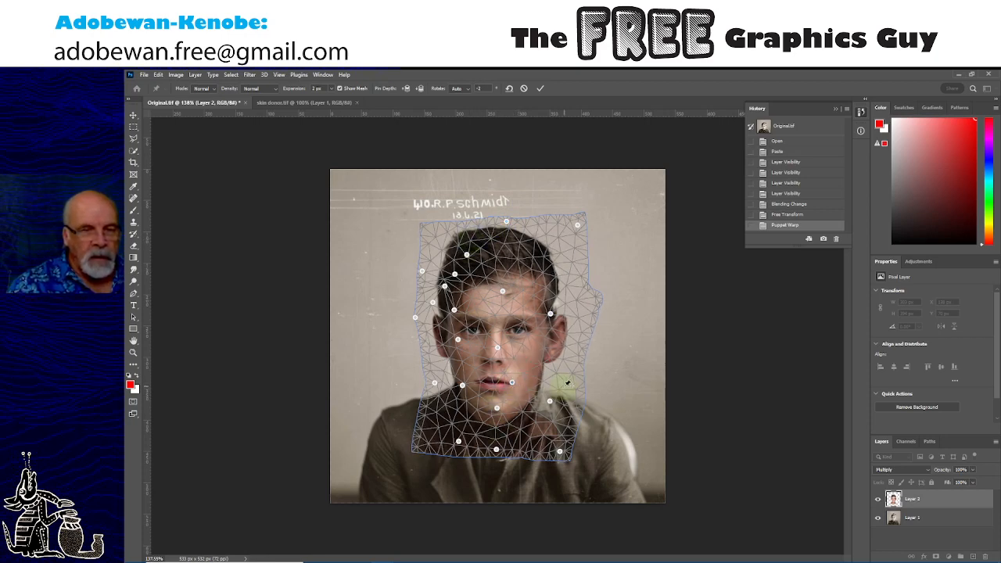
left_click(542, 89)
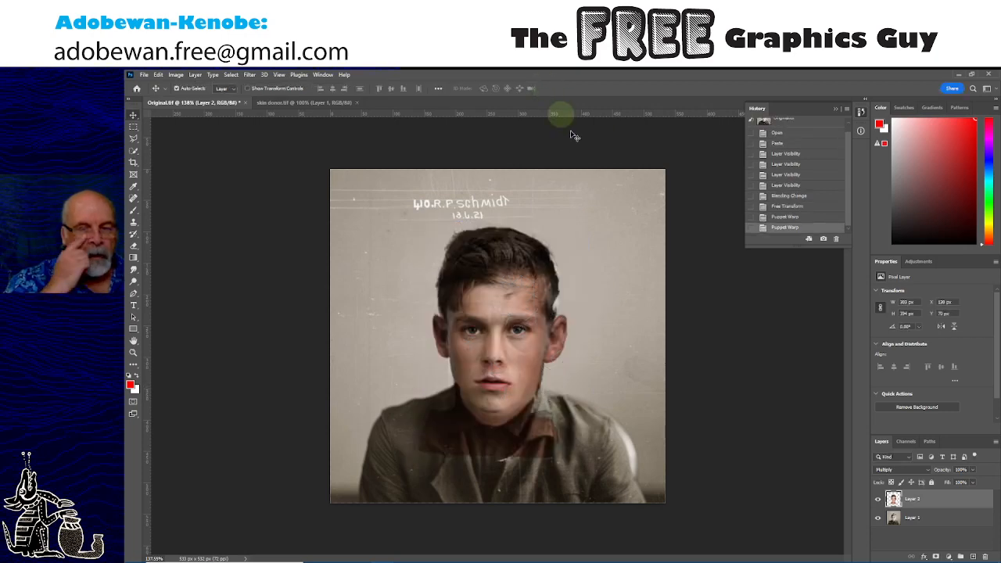
Step: Toggle Layer 2's visibility repeatedly to compare the warped colour portrait with the original photo, leaving the layer shown
left_click(878, 500)
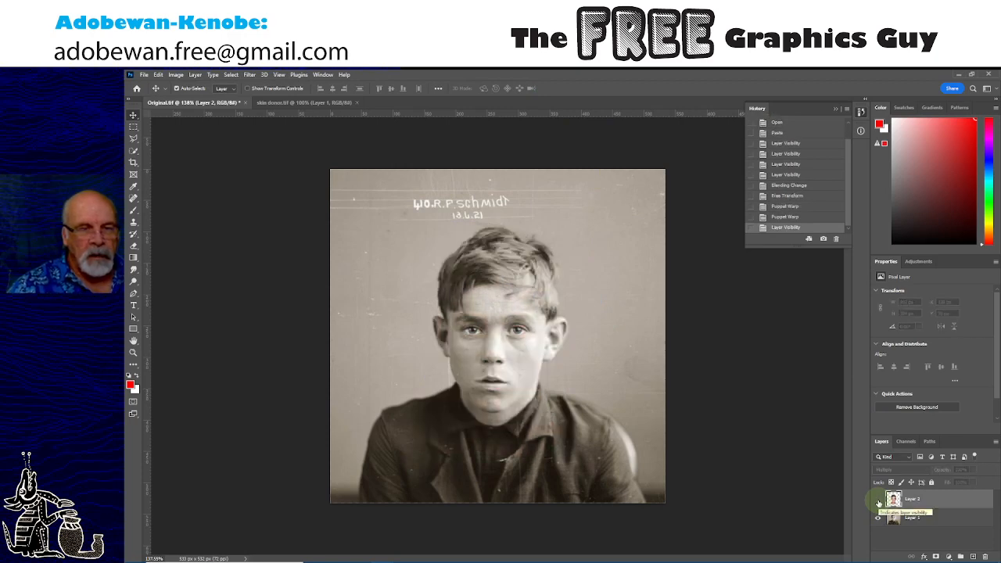
left_click(877, 500)
left_click(877, 500)
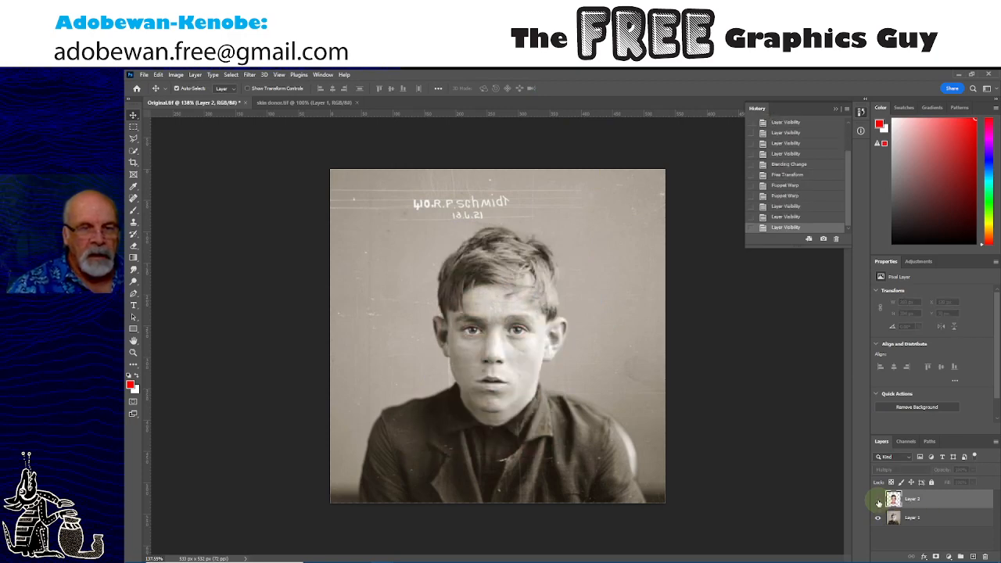
left_click(878, 500)
left_click(877, 501)
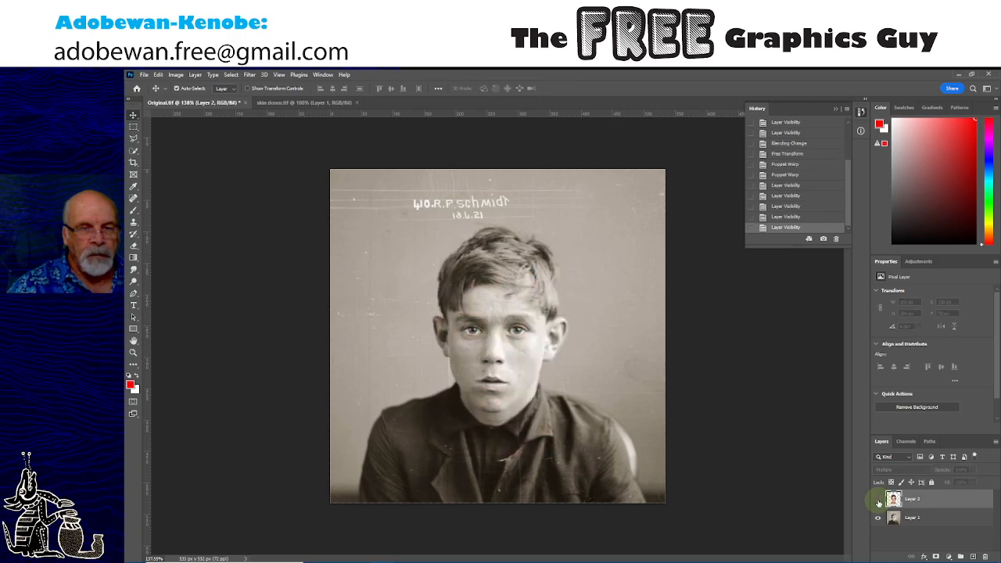
left_click(878, 501)
left_click(877, 501)
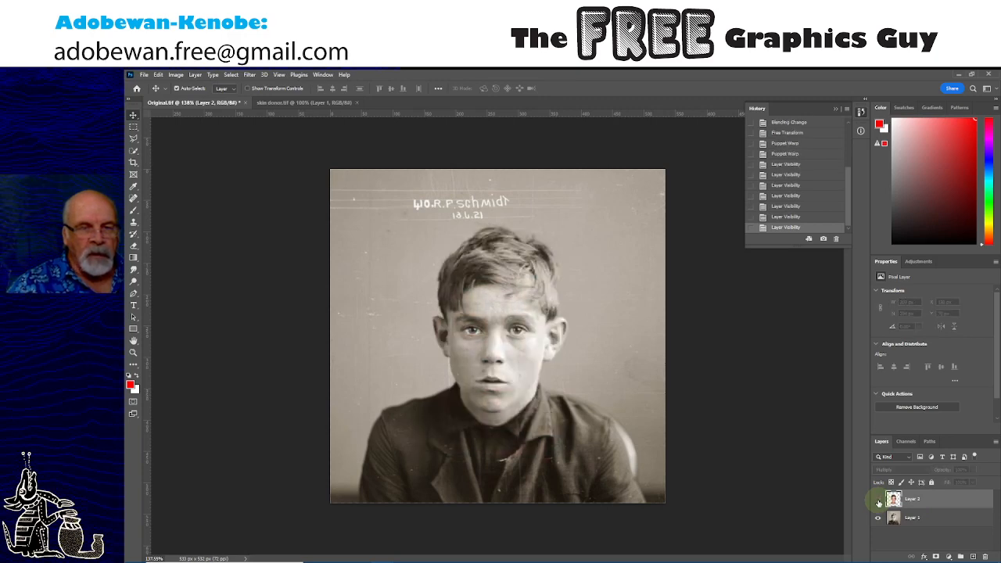
left_click(878, 500)
left_click(878, 501)
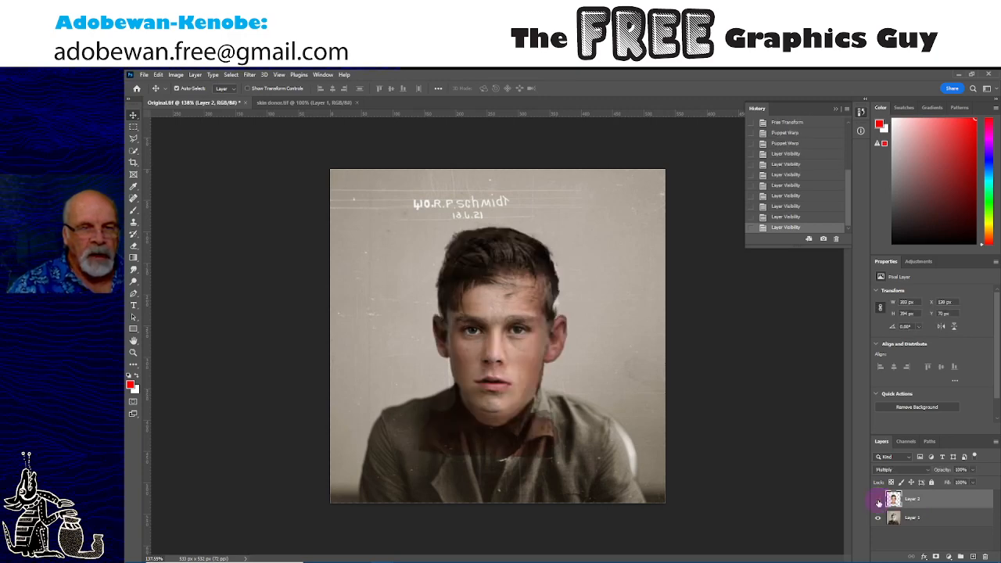
left_click(877, 501)
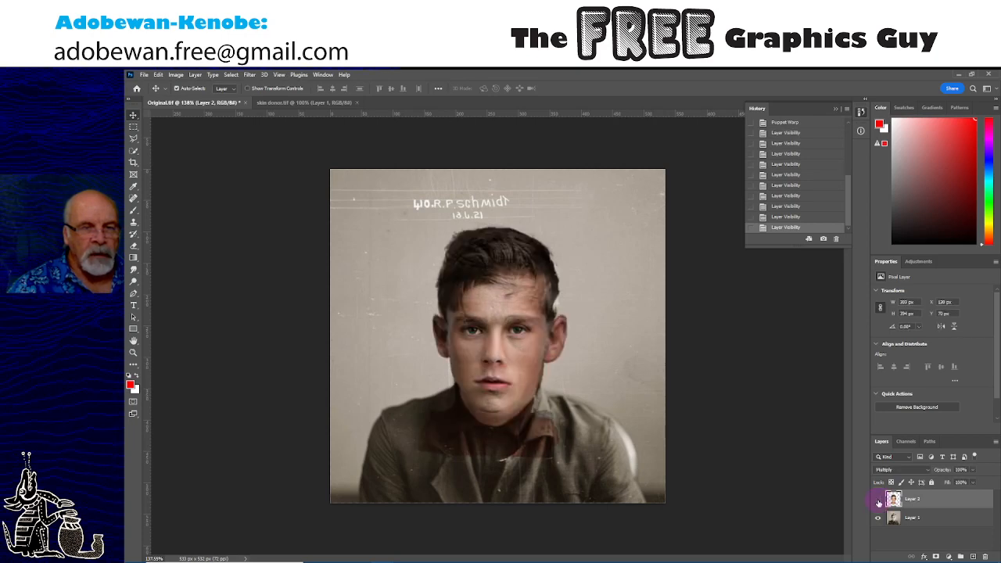
left_click(878, 501)
left_click(877, 500)
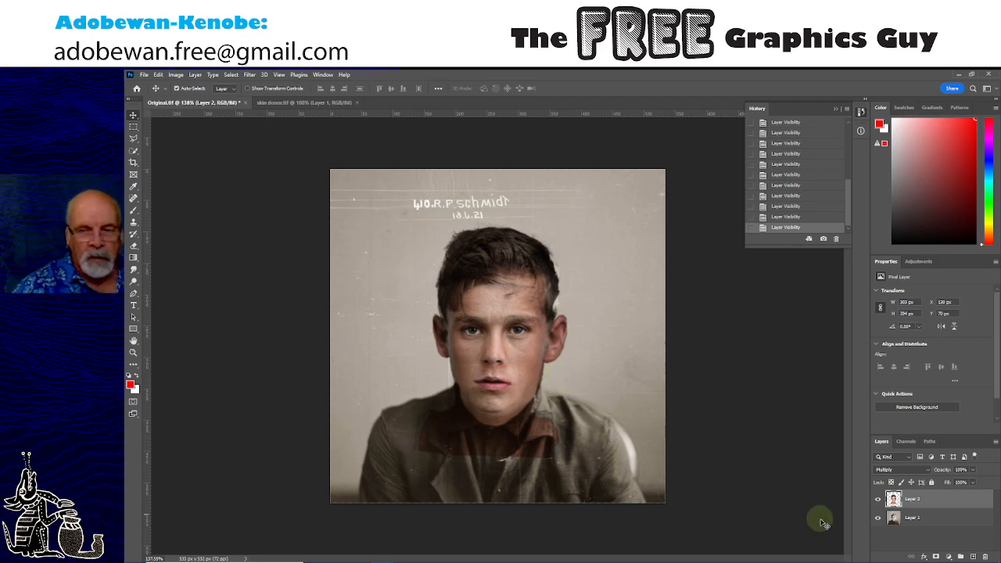
left_click(879, 500)
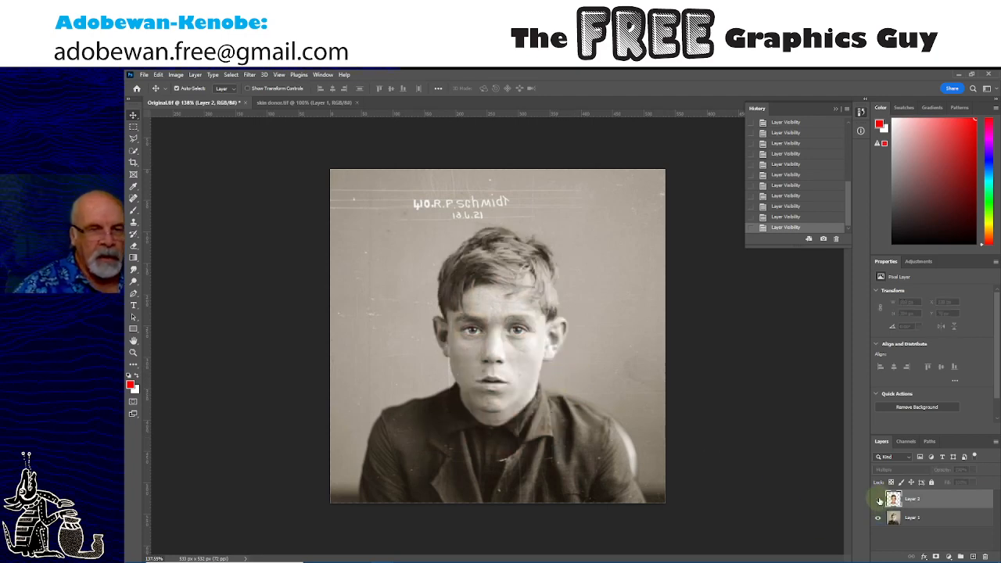
left_click(879, 500)
left_click(878, 499)
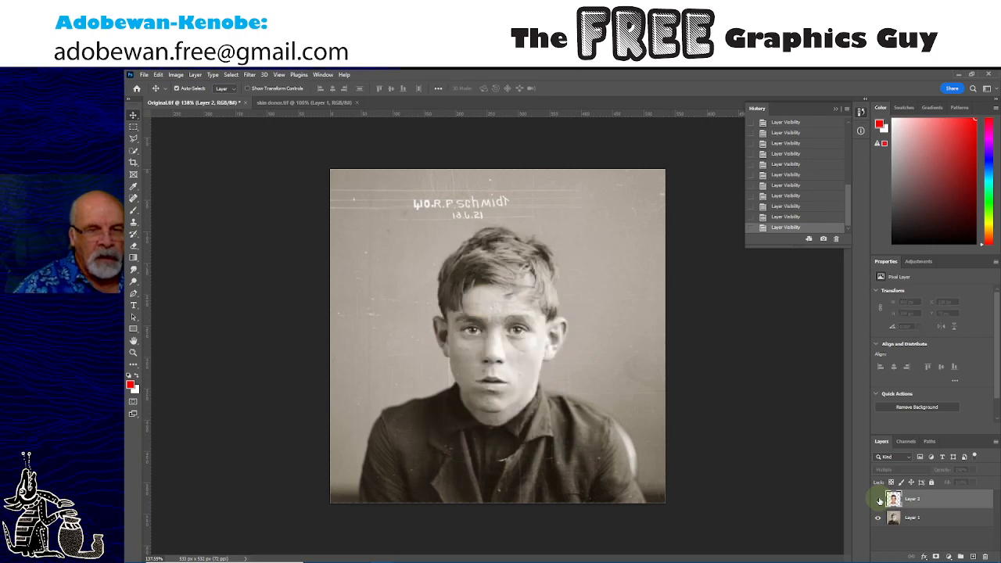
left_click(878, 500)
left_click(878, 499)
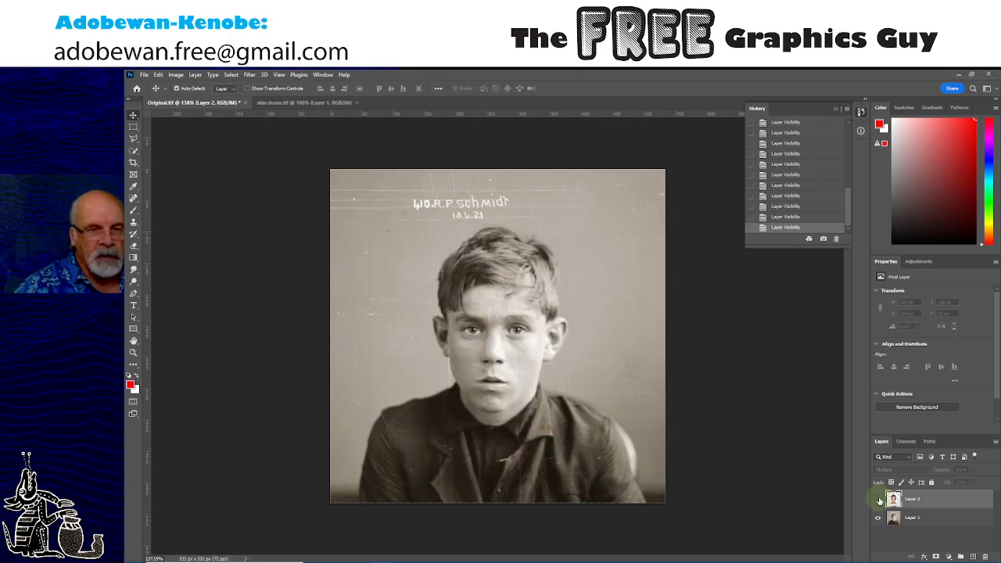
left_click(878, 500)
left_click(878, 500)
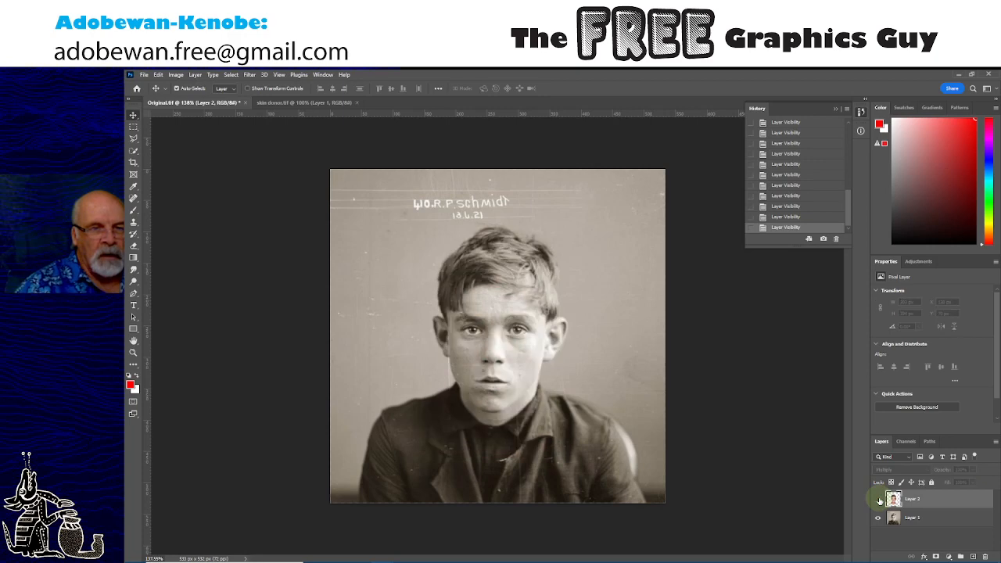
left_click(878, 499)
left_click(879, 499)
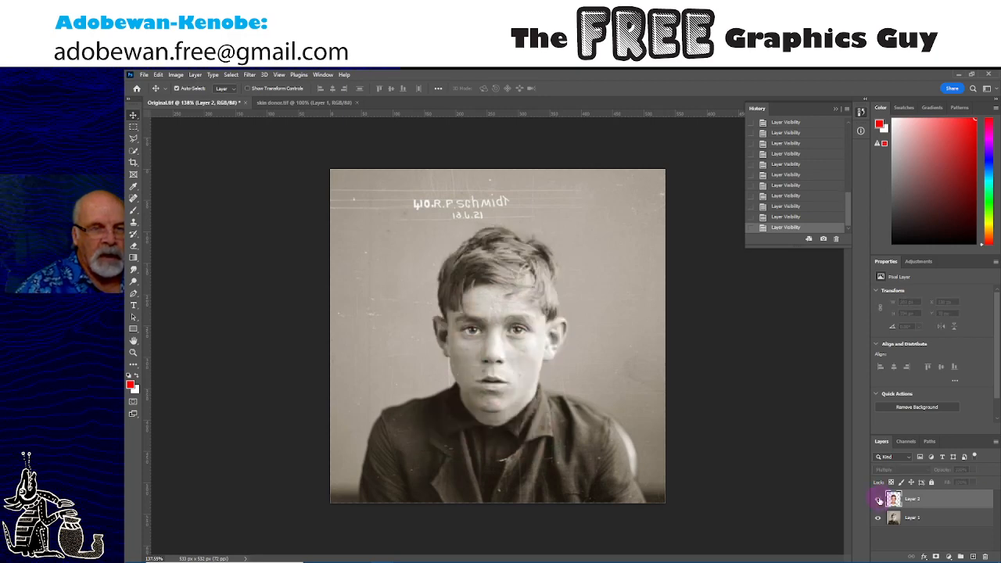
left_click(878, 500)
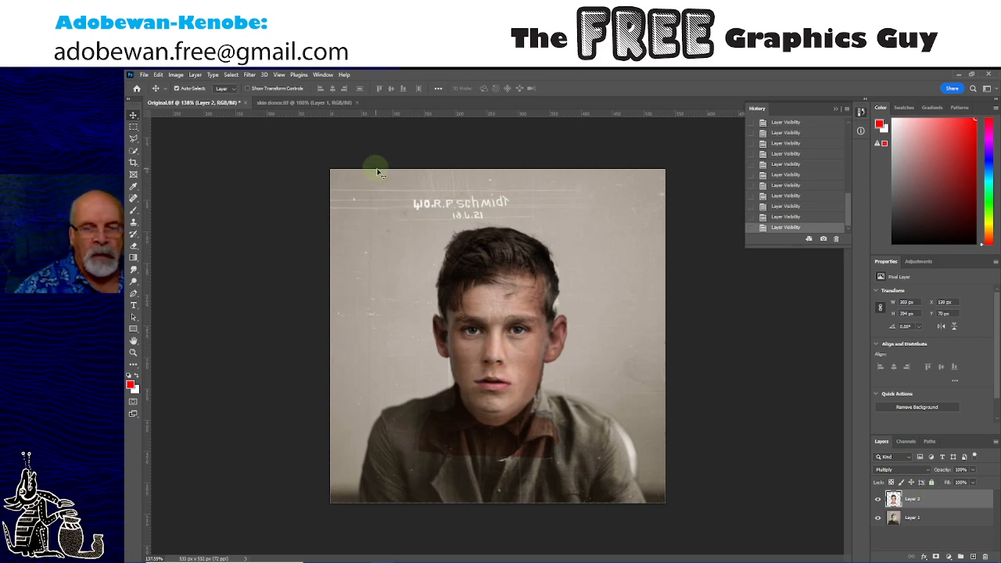
Step: Hide and show Layer 1 to view the warped colour portrait on its own, leaving the layer shown
left_click(878, 518, "alt")
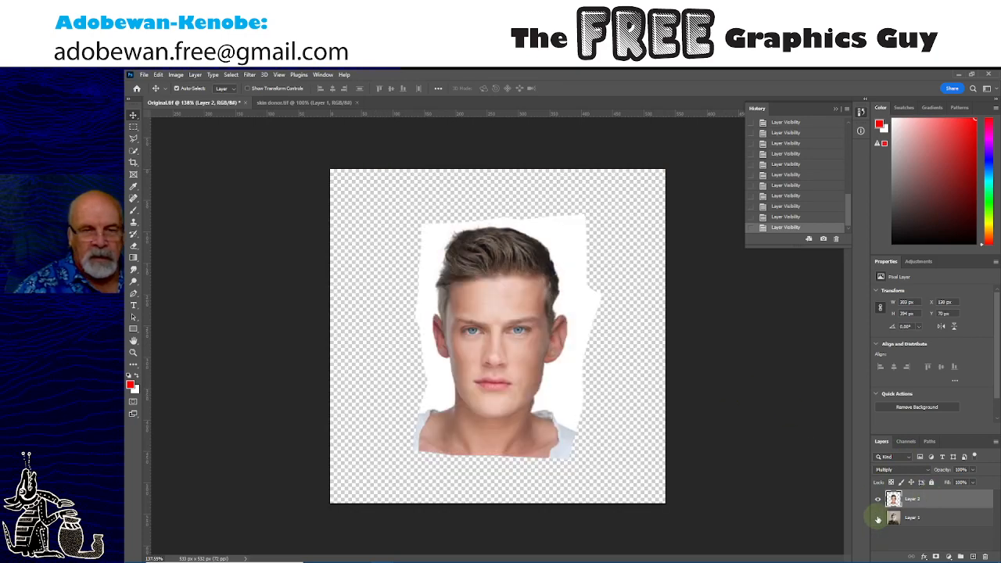
left_click(877, 519, "alt")
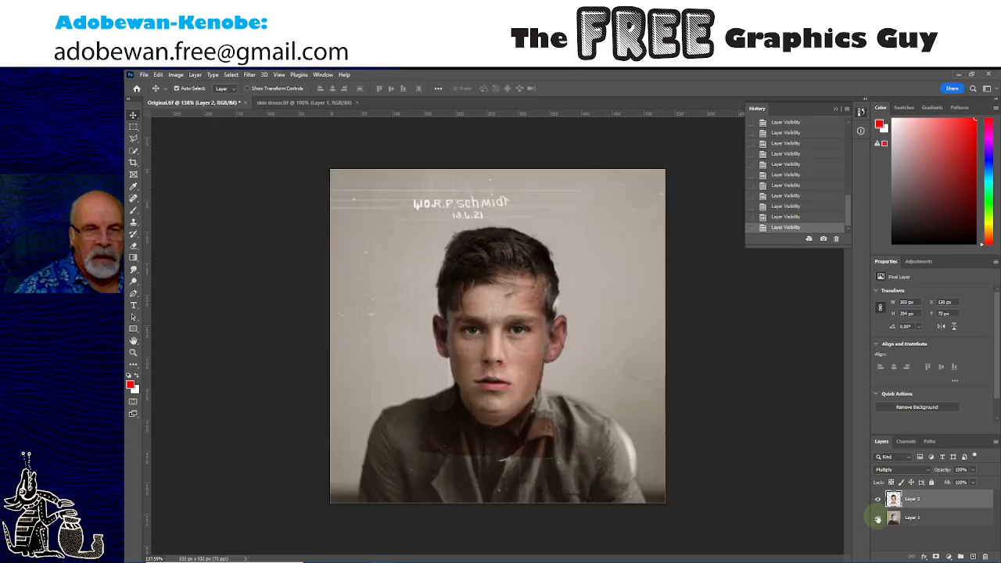
left_click(878, 519, "alt")
left_click(877, 518, "alt")
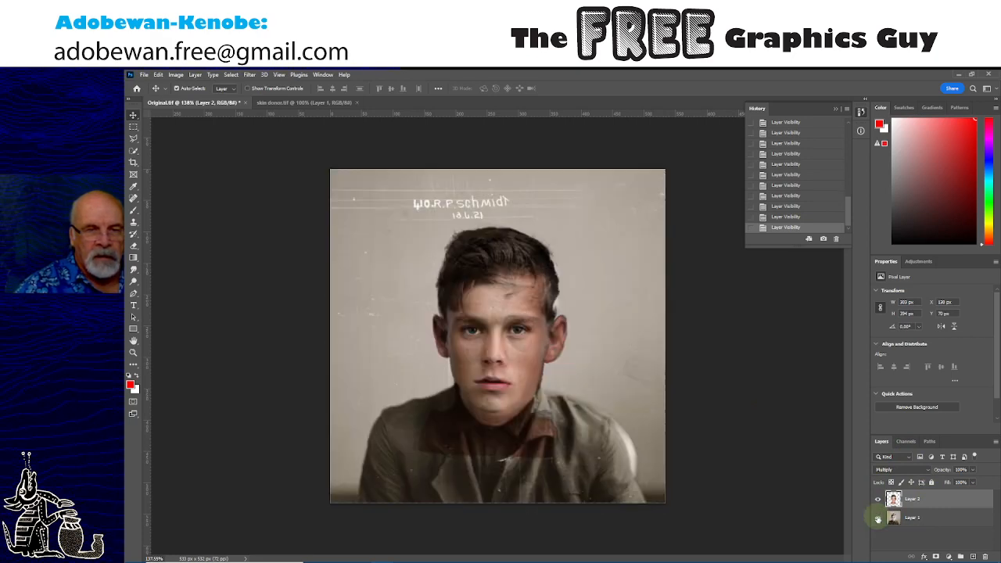
Step: Apply a Gaussian Blur with a radius of 4.0 pixels to the colour portrait on Layer 2
left_click(250, 75)
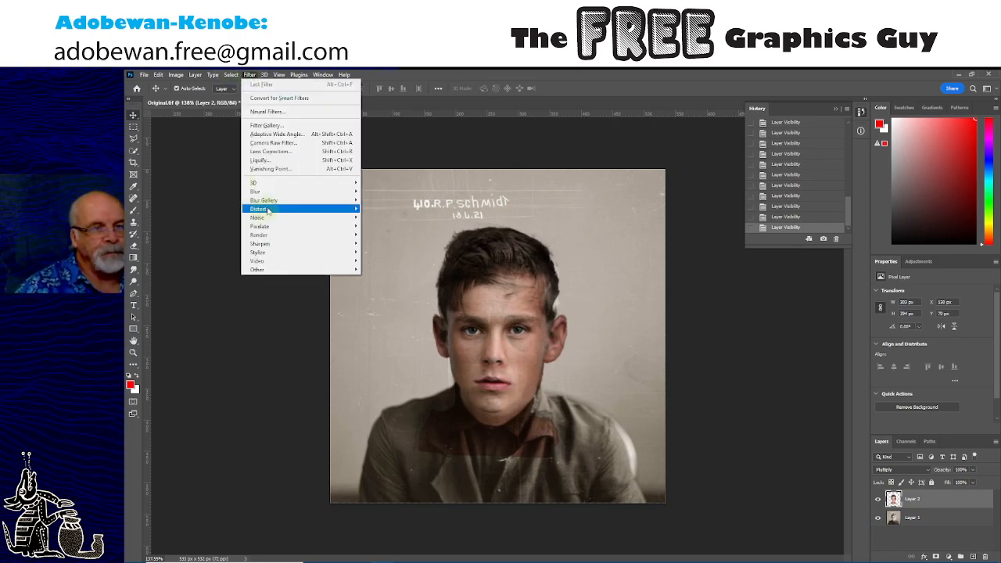
mouse_move(266, 194)
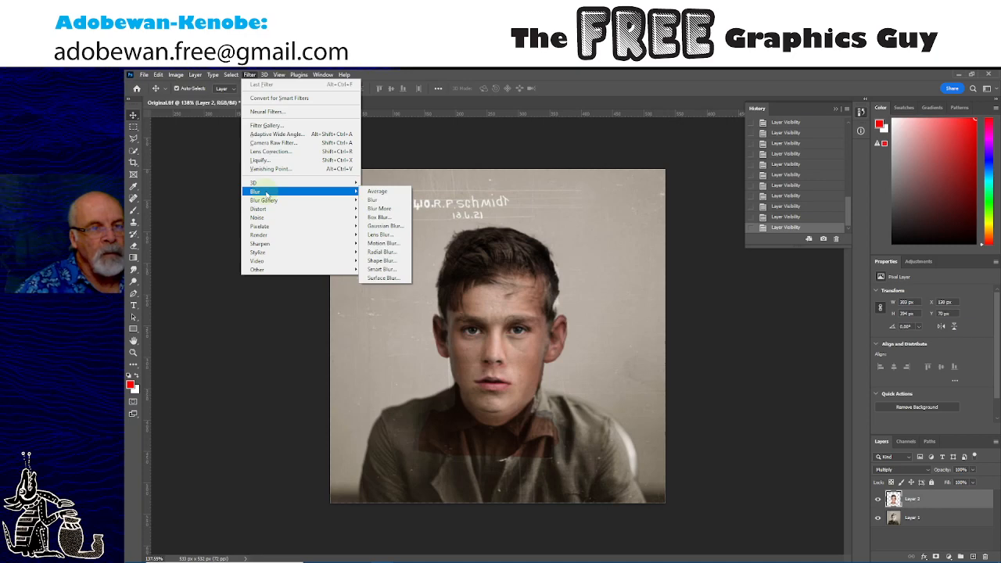
left_click(376, 227)
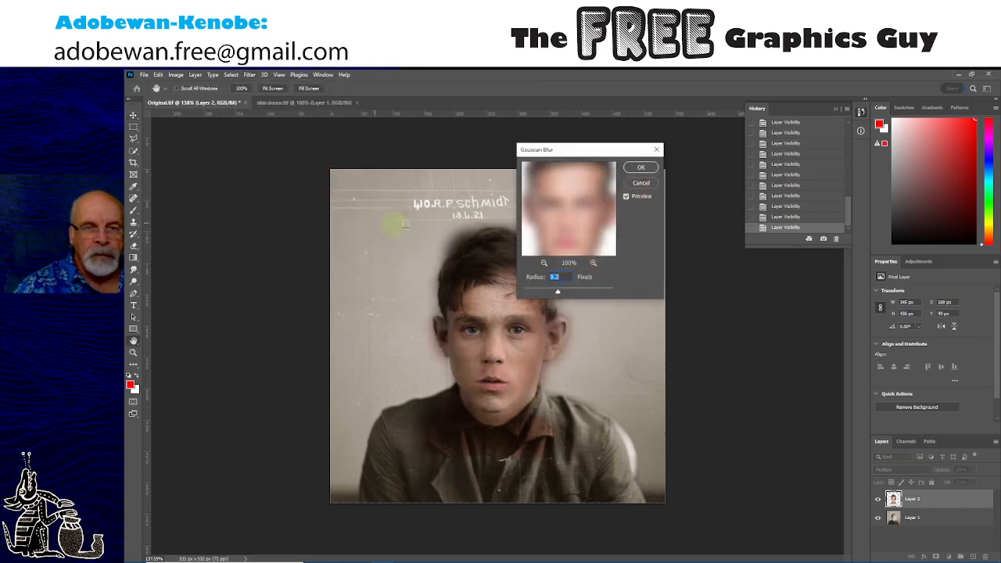
left_click(558, 294)
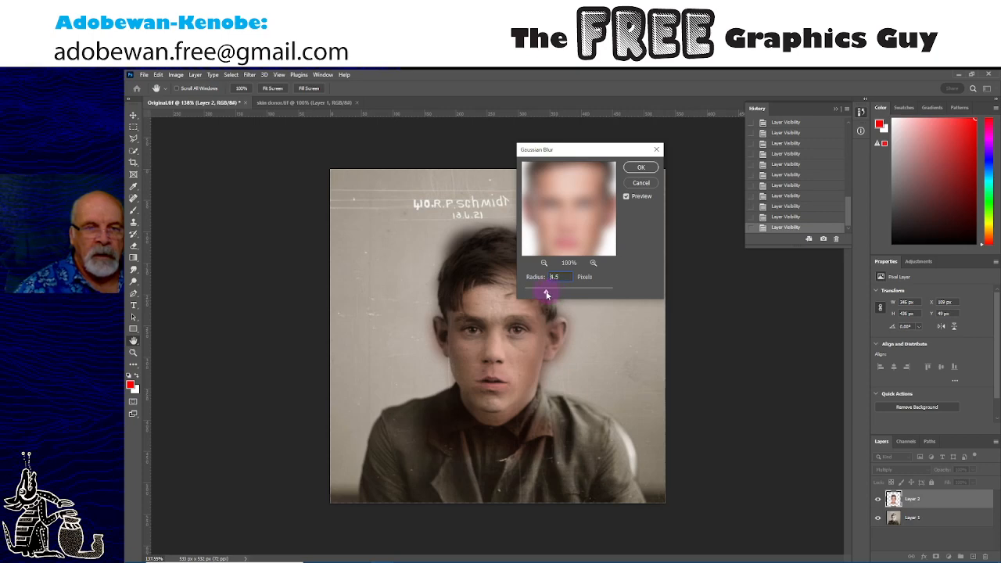
left_click_drag(545, 295, 545, 295)
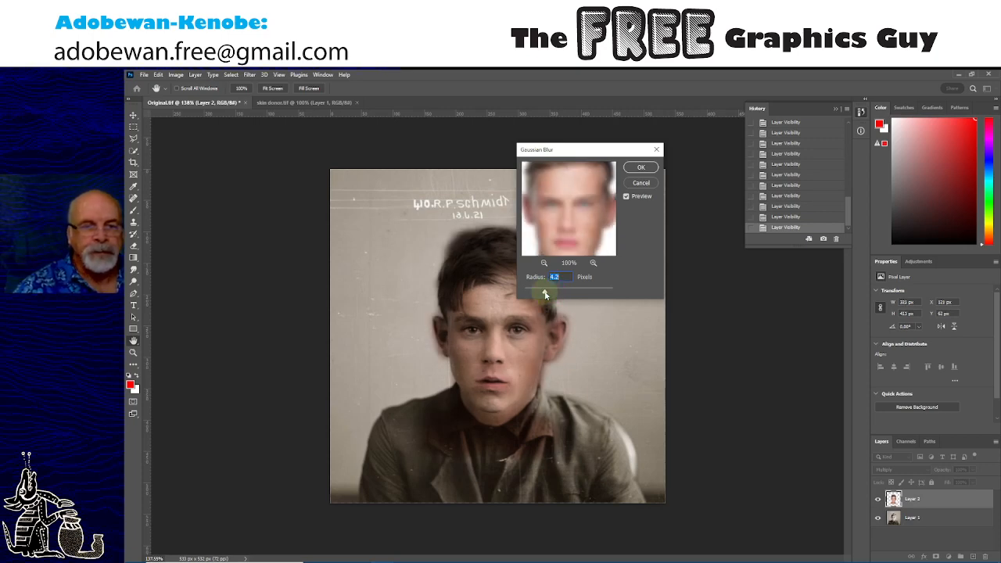
left_click_drag(545, 295, 549, 294)
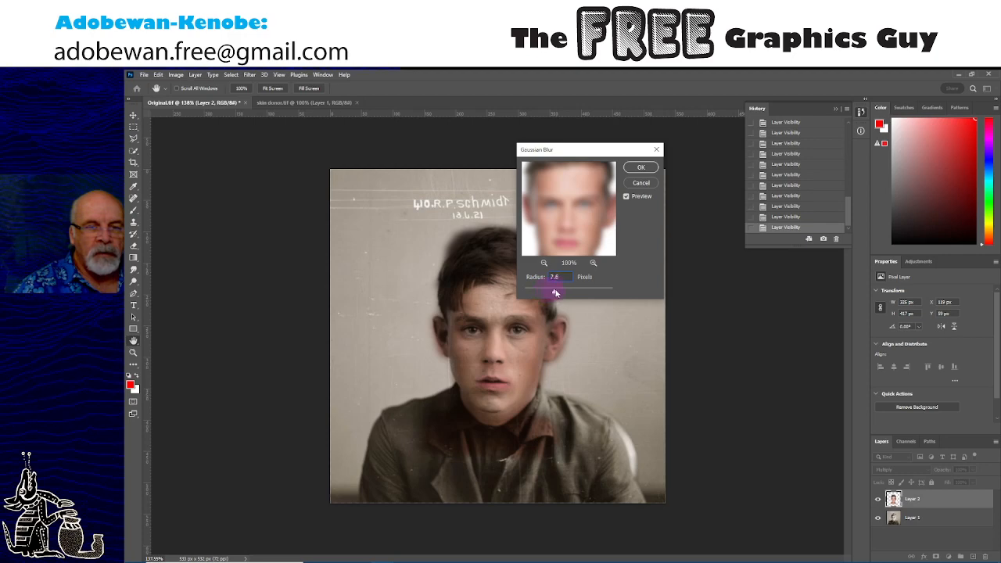
left_click_drag(551, 293, 544, 294)
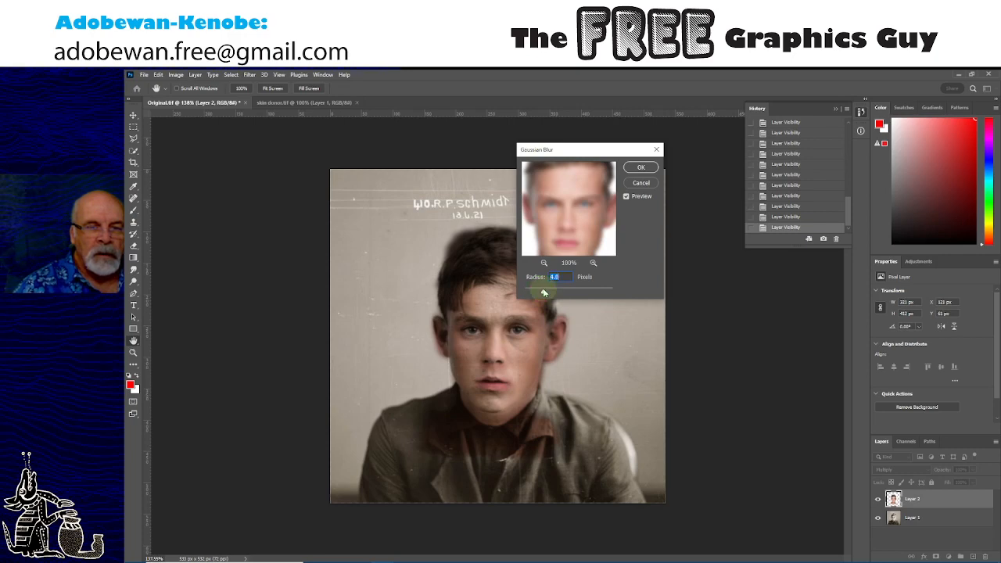
left_click(643, 167)
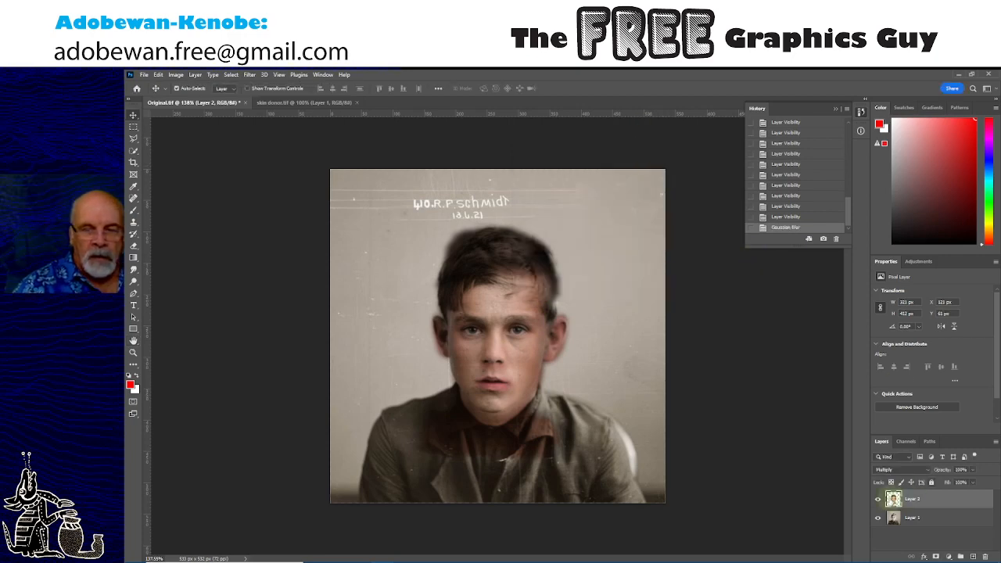
Step: Toggle Layer 2's visibility repeatedly to compare the blurred colour overlay with the original photo, leaving the layer shown
left_click(877, 501)
left_click(877, 501)
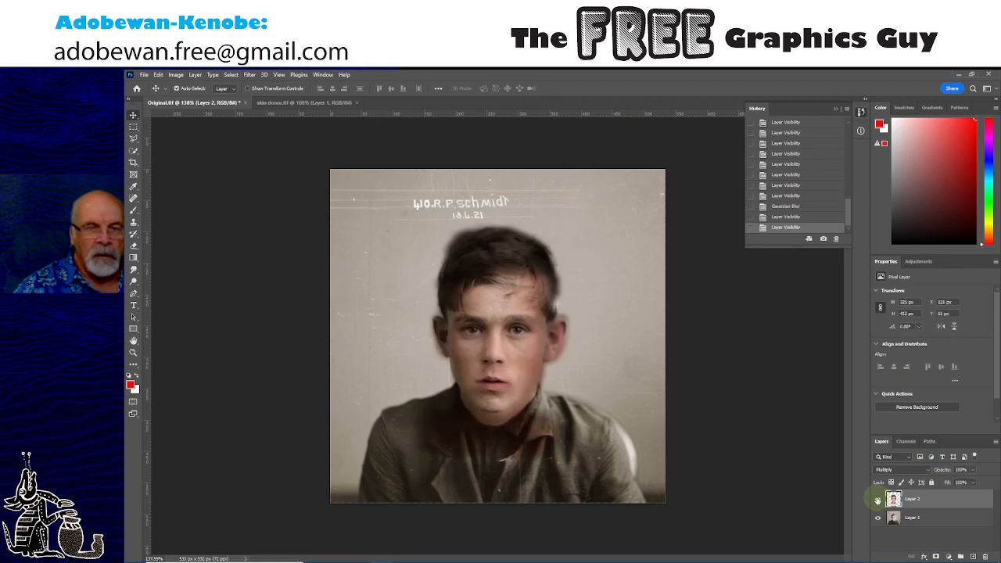
left_click(878, 501)
left_click(878, 500)
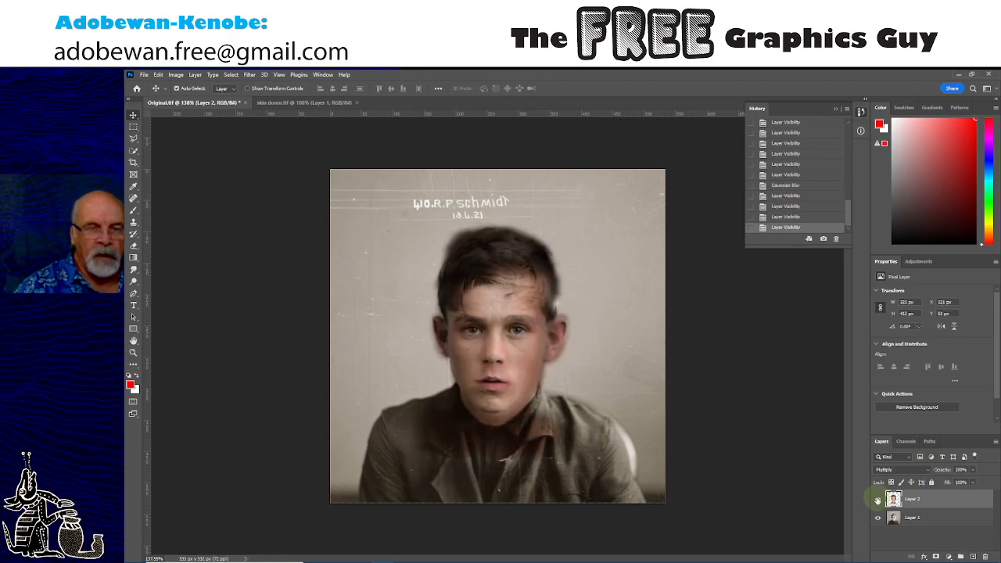
left_click(877, 500)
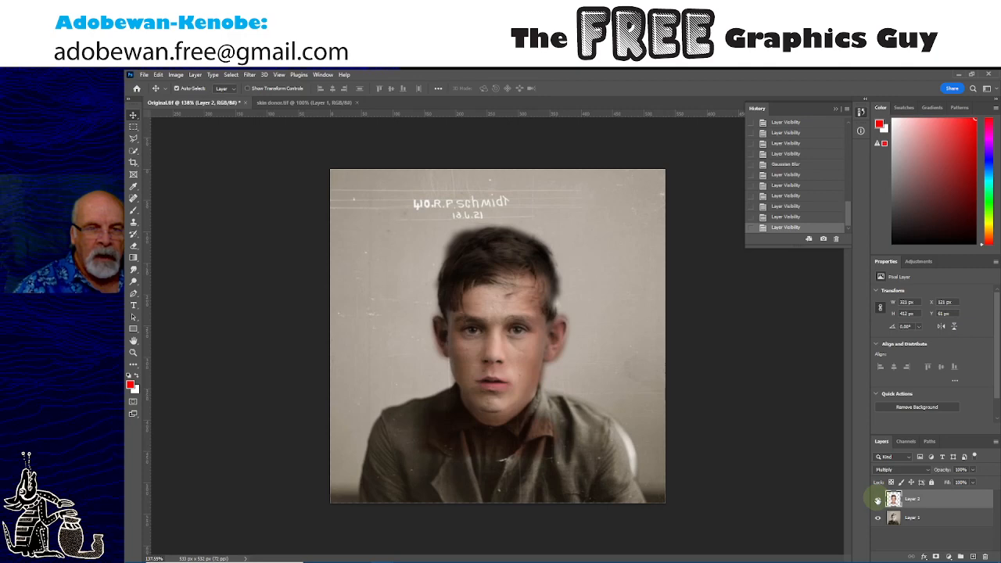
left_click(877, 501)
left_click(878, 501)
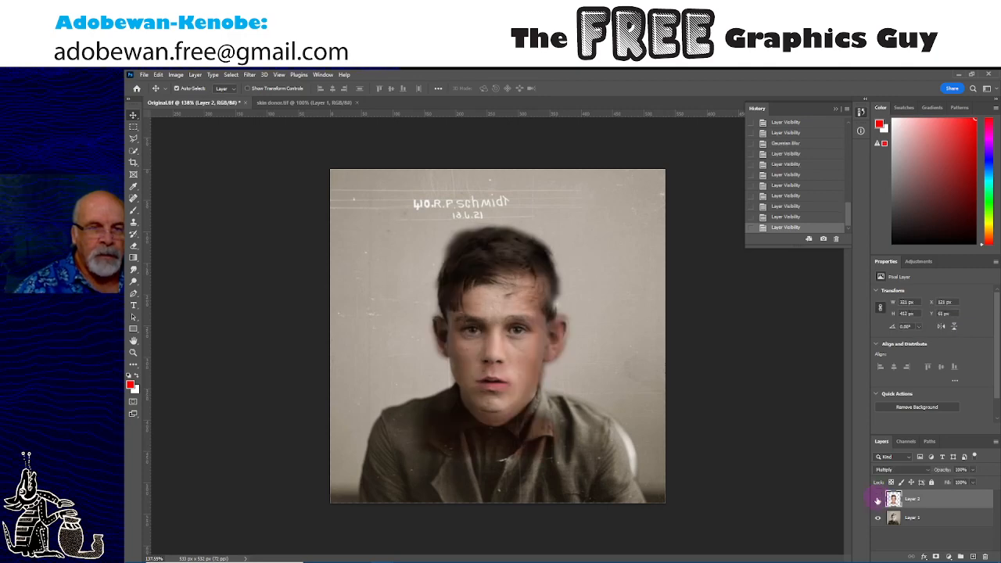
left_click(878, 500)
left_click(877, 501)
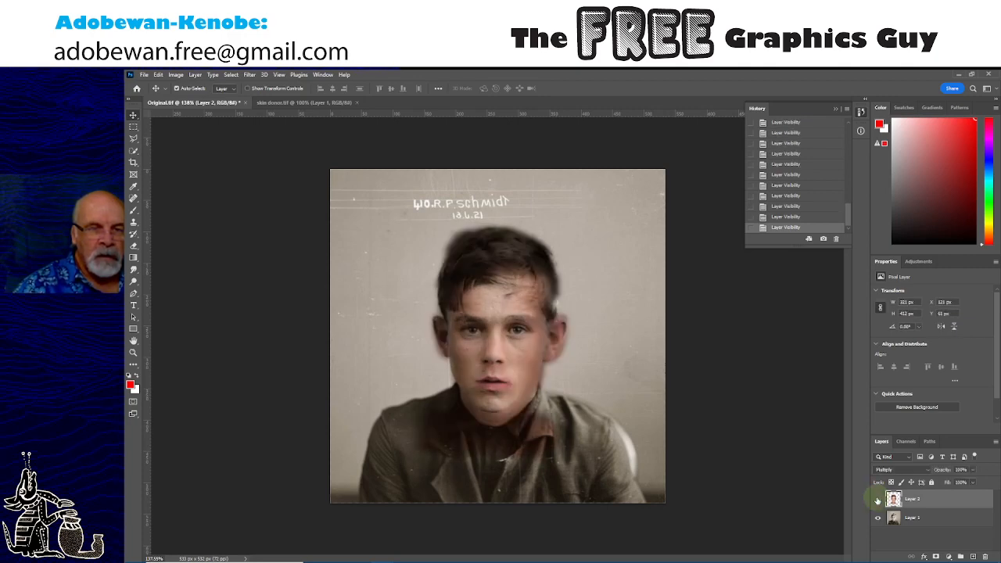
left_click(877, 500)
left_click(878, 501)
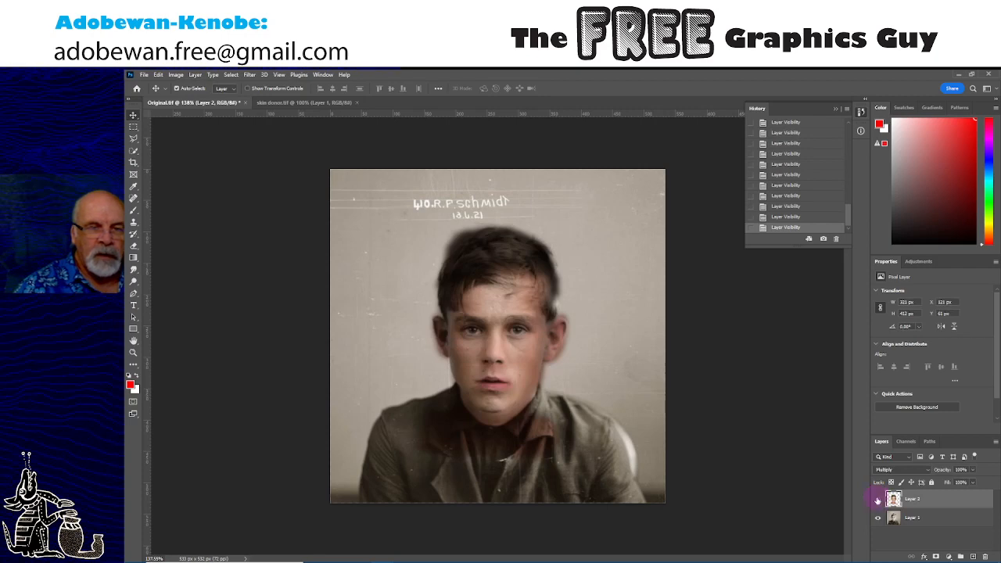
left_click(878, 501)
left_click(878, 500)
left_click(878, 500)
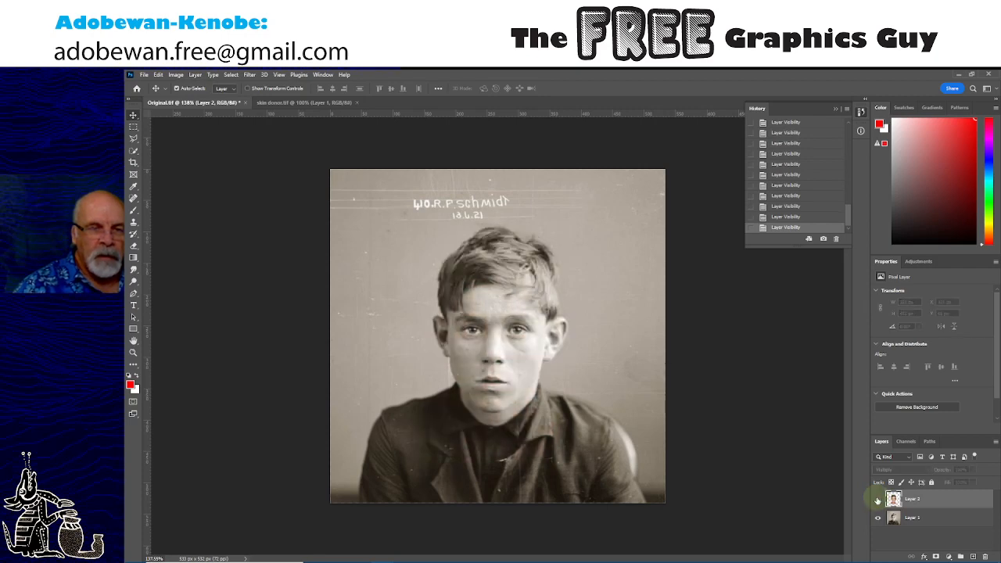
left_click(877, 500)
left_click(878, 501)
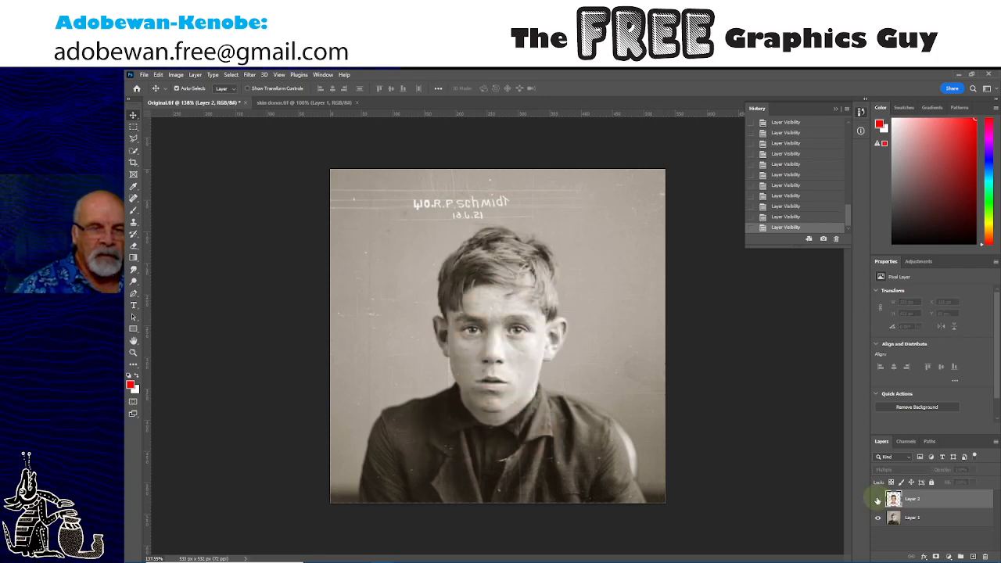
left_click(878, 500)
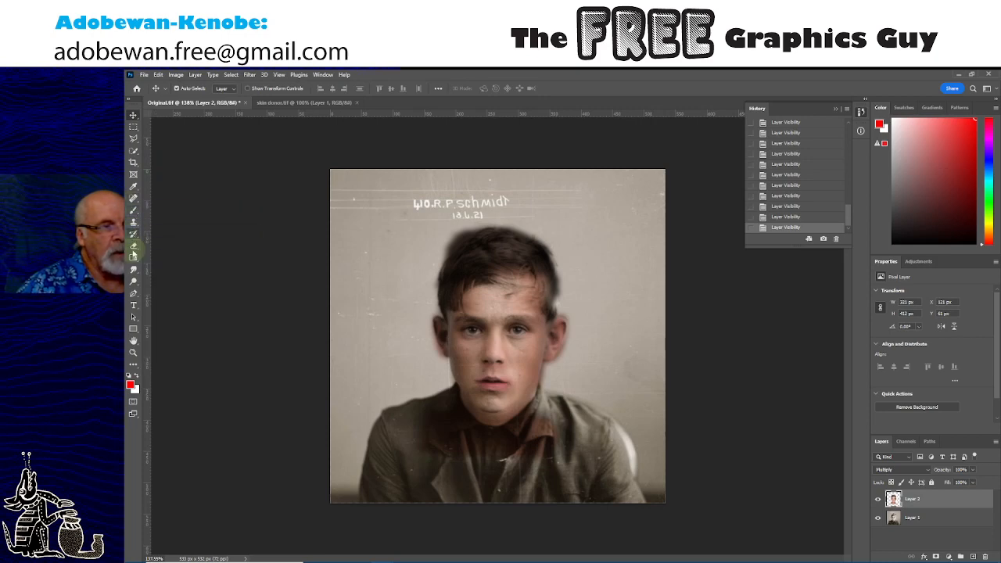
Step: Erase Layer 2's blurred spill around the top of the hair with an enlarged soft Eraser, undoing one stroke along the way
left_click(134, 247)
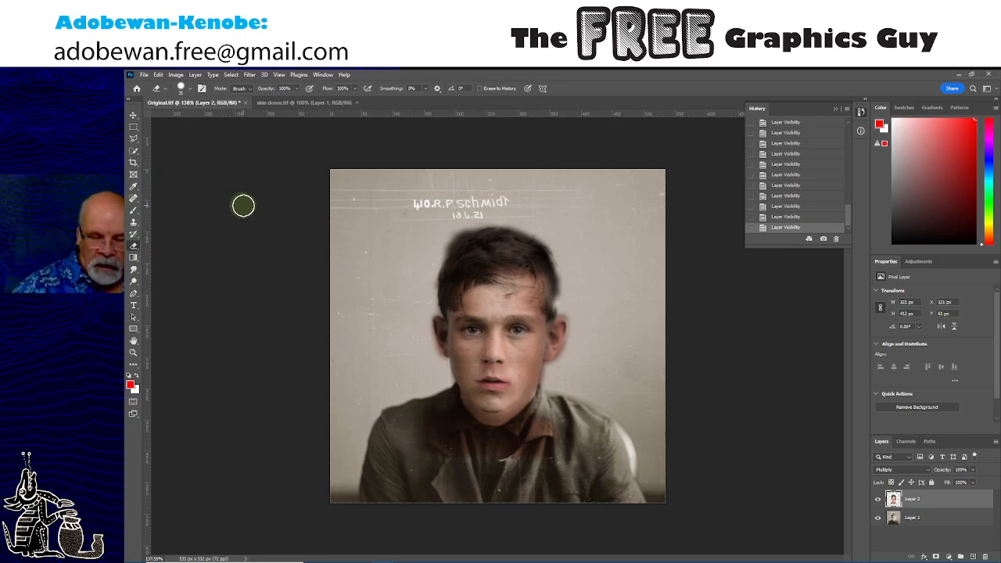
left_click(377, 242)
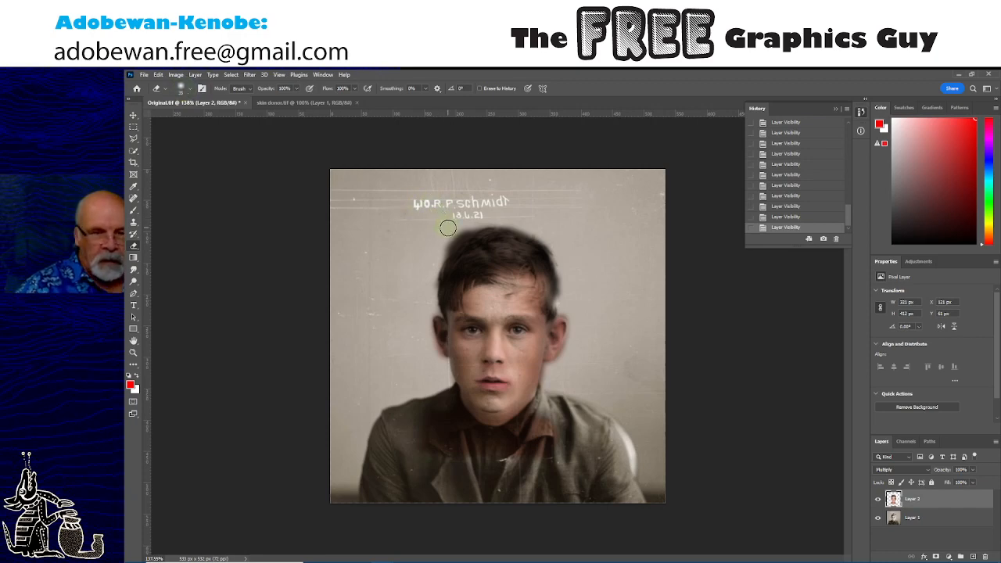
left_click(425, 254)
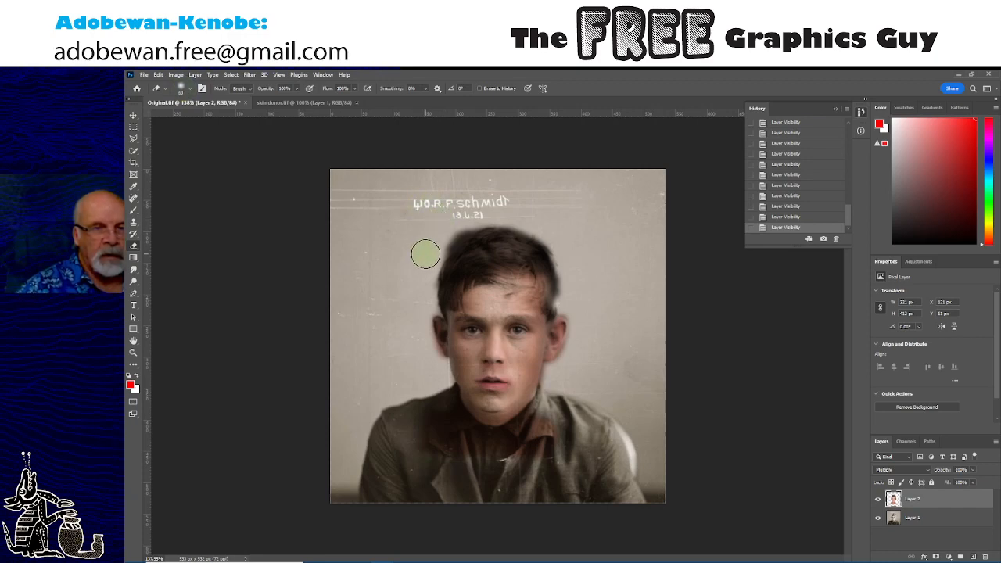
mouse_move(426, 253)
left_mouse_down()
mouse_move(453, 227)
mouse_move(423, 254)
mouse_move(447, 223)
mouse_move(458, 219)
mouse_move(434, 253)
mouse_move(446, 232)
mouse_move(503, 211)
left_mouse_up()
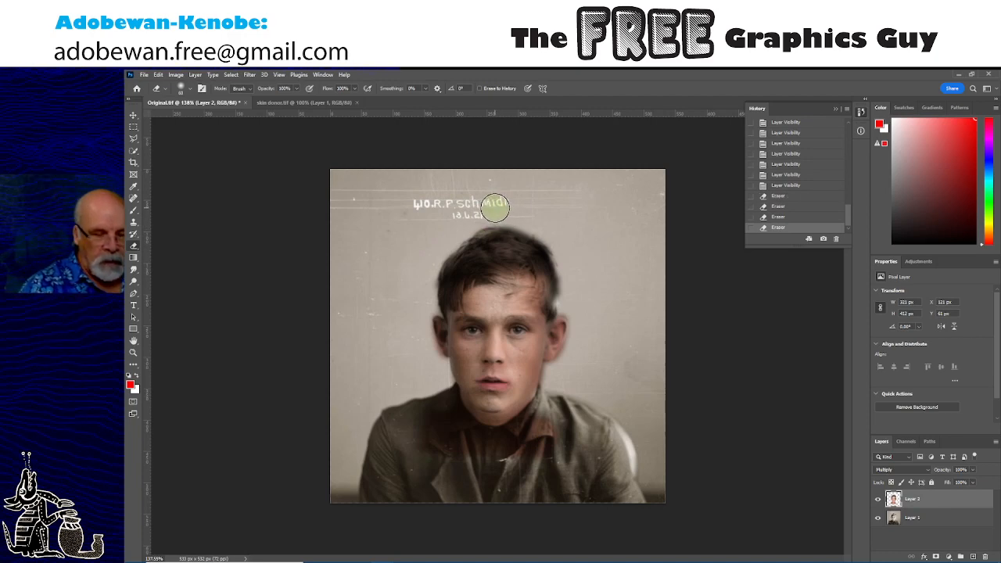
key("ctrl+z")
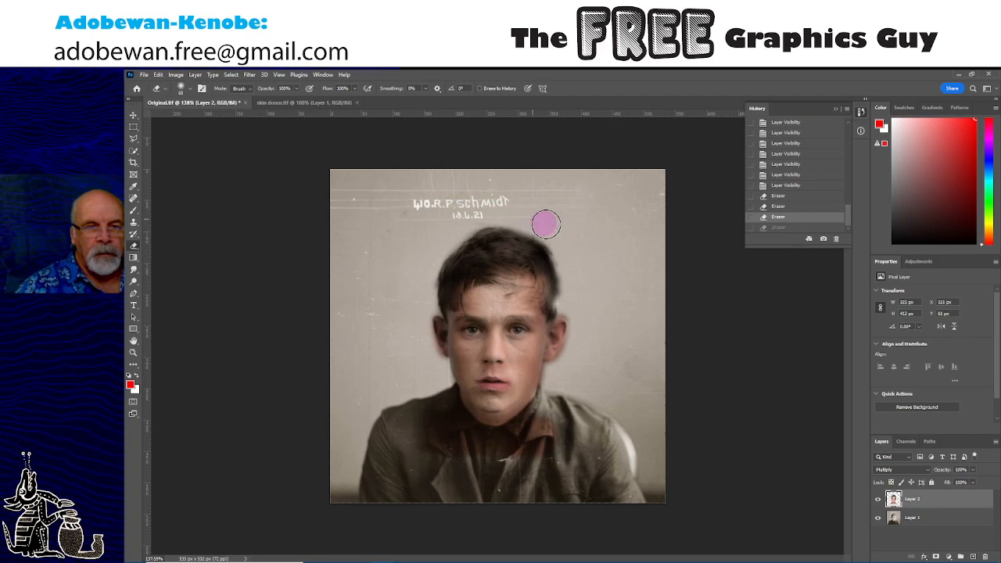
left_click(546, 225)
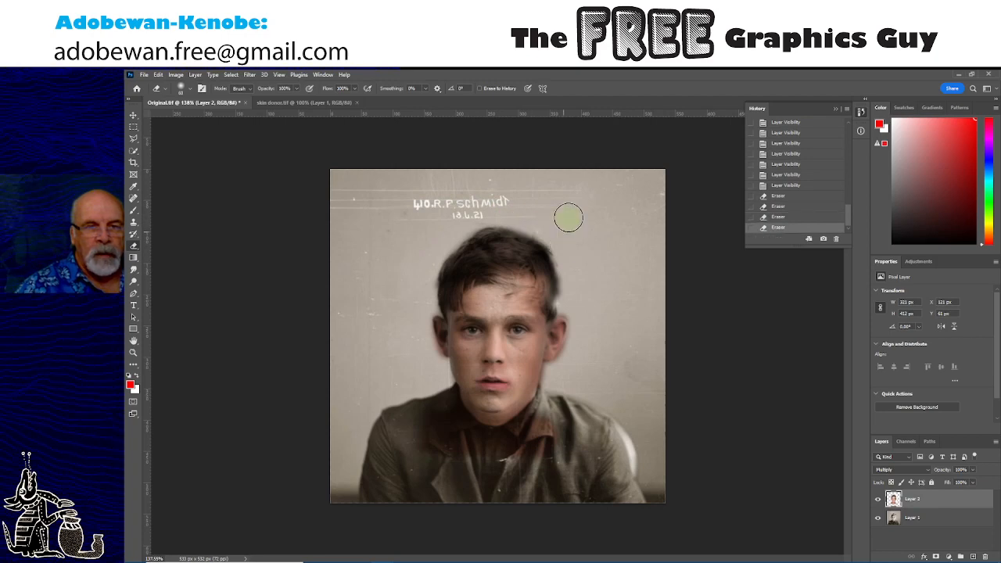
Step: Switch Layer 2 off and on several times to check the erased hair outline against the original photo
left_click(876, 499)
left_click(877, 499)
left_click(876, 498)
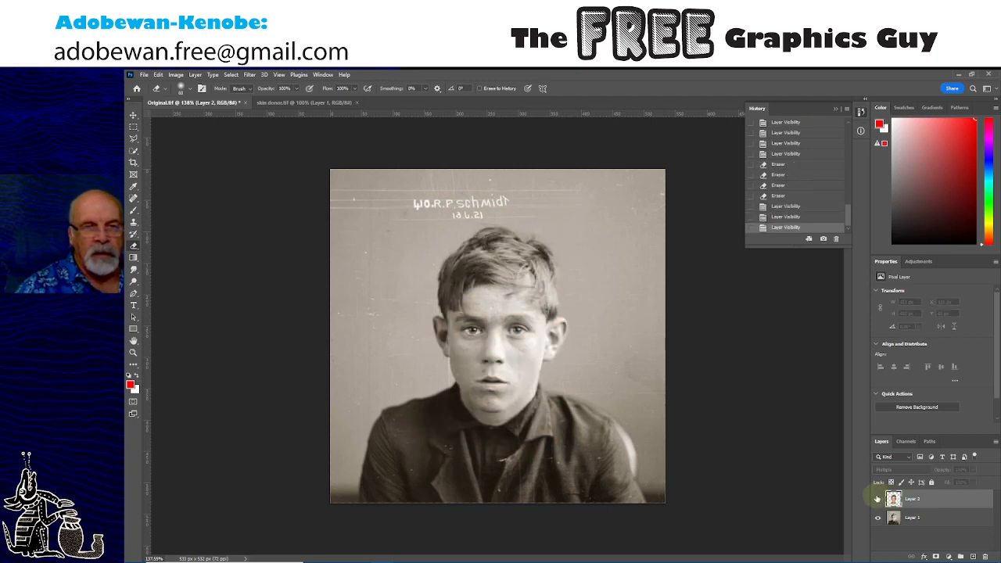
left_click(877, 499)
left_click(877, 499)
left_click(877, 499)
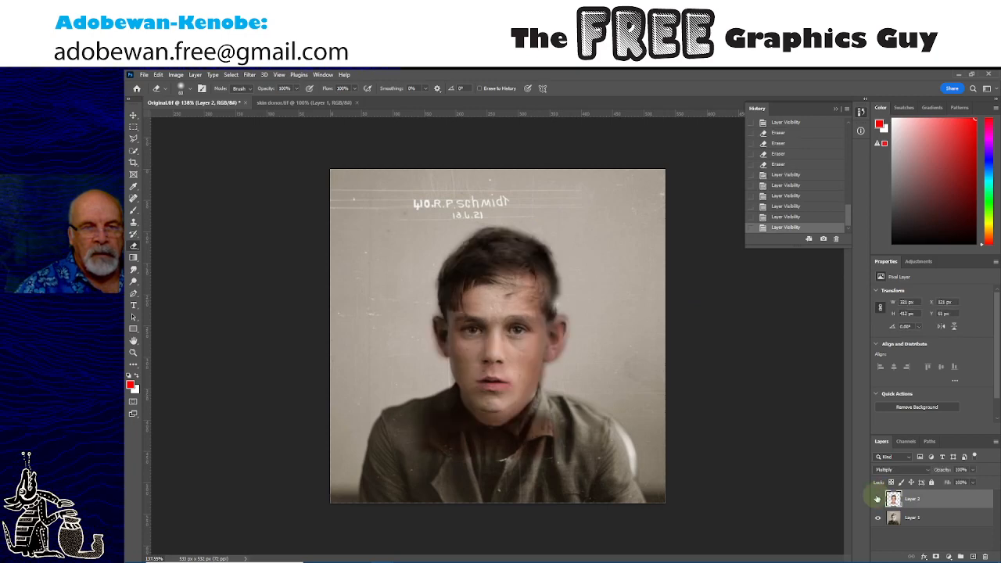
Step: Erase Layer 2's spill into the background along the right side of the hair and beside the right ear and cheek
mouse_move(572, 285)
left_mouse_down()
mouse_move(552, 226)
mouse_move(509, 206)
left_mouse_up()
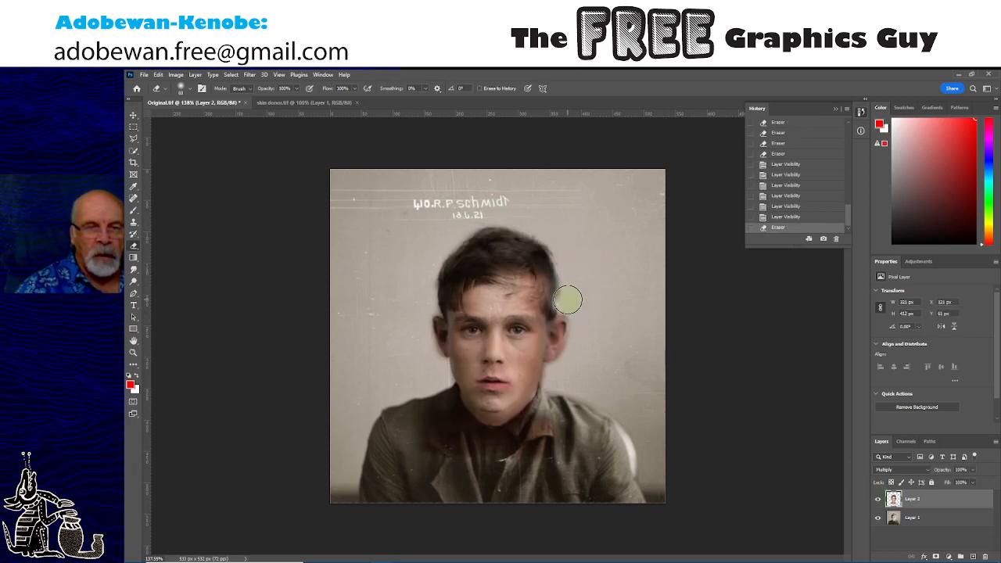
mouse_move(568, 291)
left_mouse_down()
mouse_move(567, 266)
mouse_move(539, 220)
left_mouse_up()
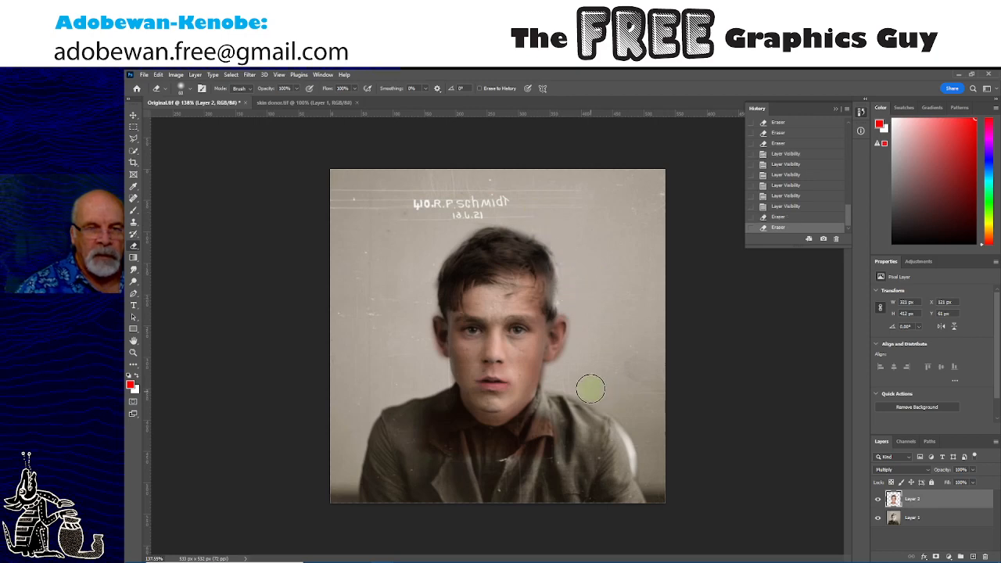
left_click_drag(566, 374, 583, 340)
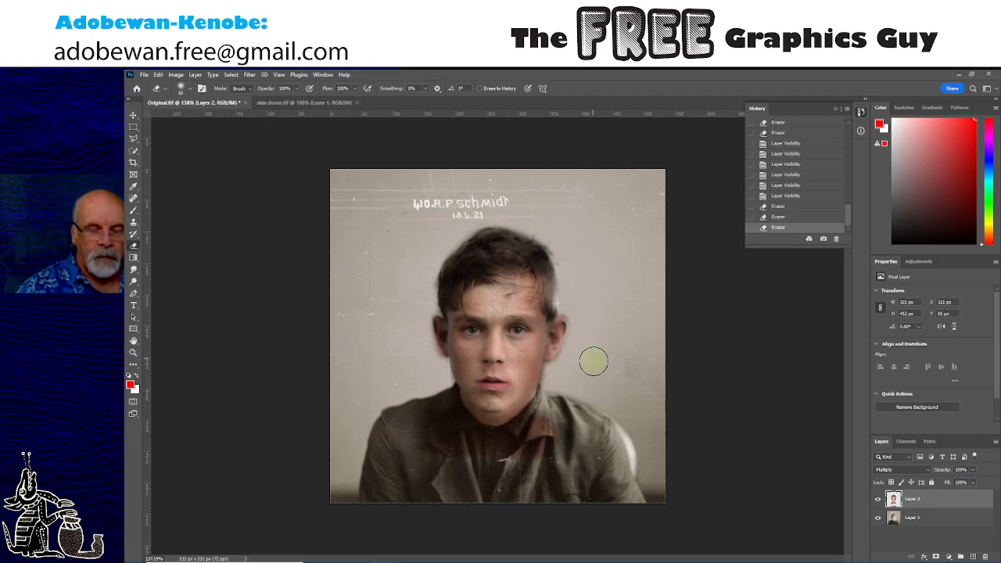
Step: Enlarge and harden the Eraser brush and clean up the spill from the right shoulder up past the right ear
key("shift+bracketright")
key("shift+bracketright")
key("shift+bracketright")
key("shift+bracketright")
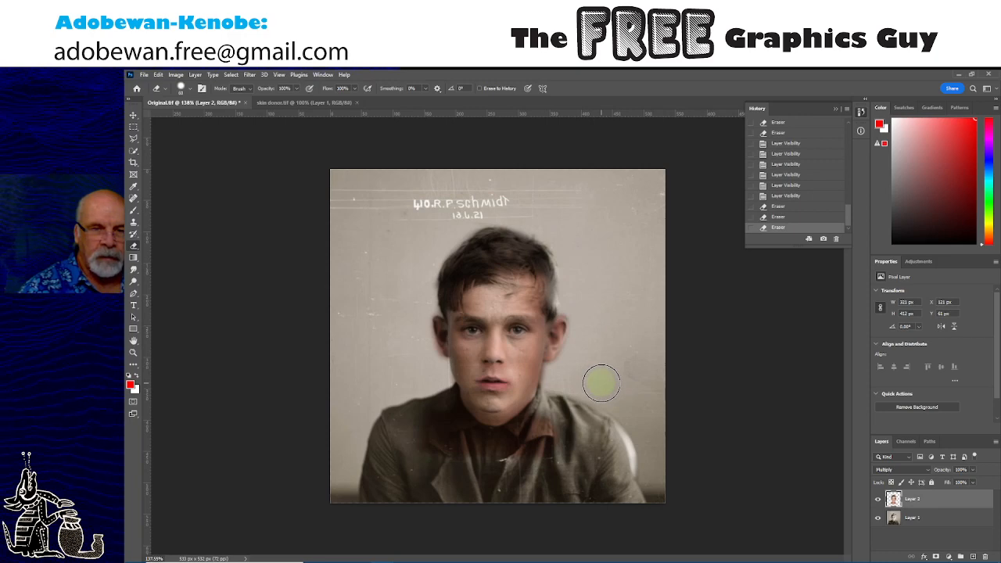
mouse_move(566, 375)
left_mouse_down()
mouse_move(581, 362)
mouse_move(571, 365)
mouse_move(584, 335)
mouse_move(577, 306)
left_mouse_up()
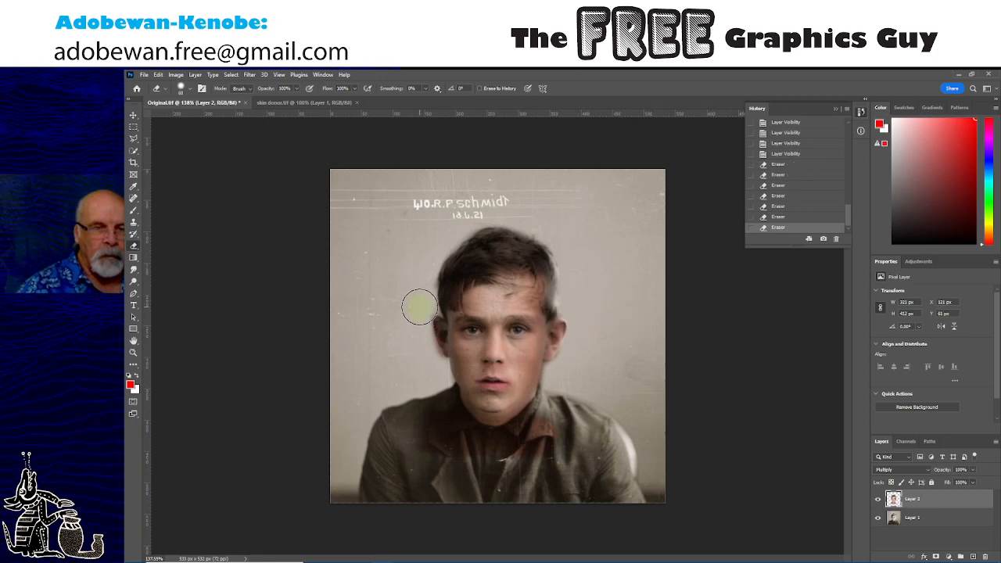
Step: Erase Layer 2's spill beside the left ear and neck and its colour over the collar and jacket below the chin
mouse_move(420, 306)
left_mouse_down()
mouse_move(413, 336)
mouse_move(436, 382)
mouse_move(444, 460)
left_mouse_up()
mouse_move(420, 407)
left_mouse_down()
mouse_move(434, 506)
mouse_move(427, 420)
mouse_move(460, 449)
left_mouse_up()
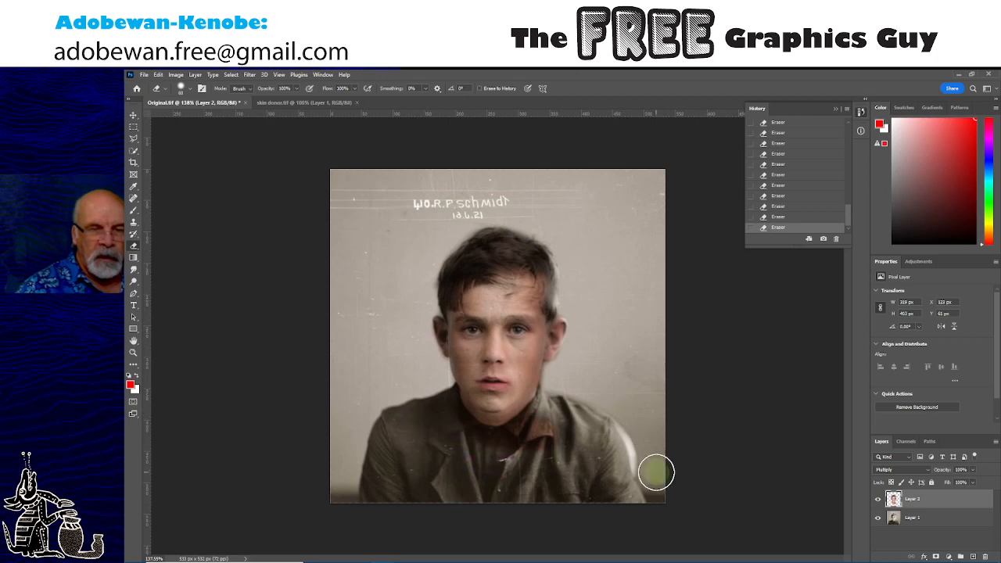
mouse_move(438, 395)
left_mouse_down()
mouse_move(481, 442)
mouse_move(518, 438)
mouse_move(559, 399)
mouse_move(625, 439)
mouse_move(606, 416)
mouse_move(557, 436)
left_mouse_up()
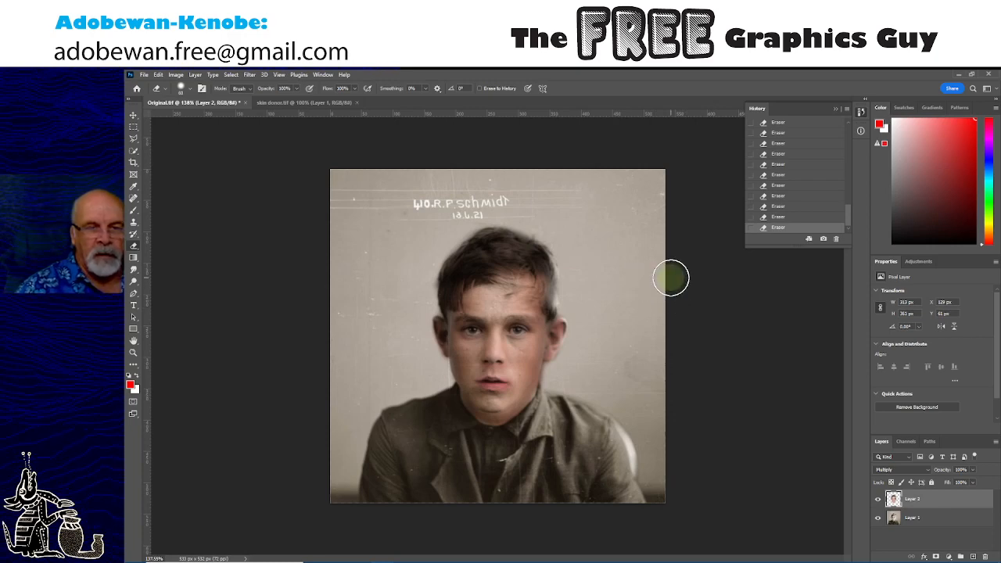
Step: Toggle Layer 2's visibility repeatedly to compare the coloured face with the original sepia portrait, leaving the layer visible
left_click(878, 498)
left_click(878, 497)
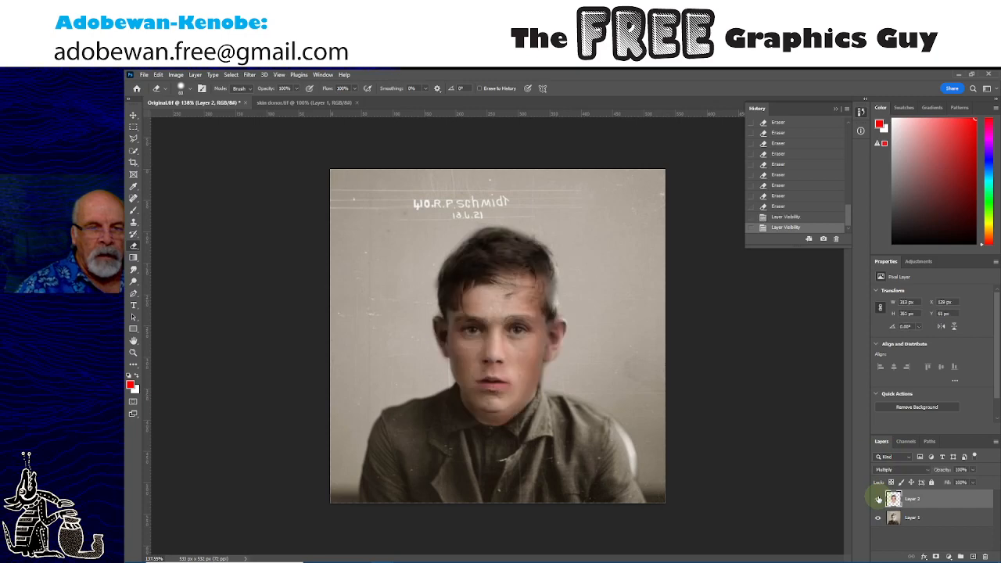
left_click(878, 498)
left_click(878, 498)
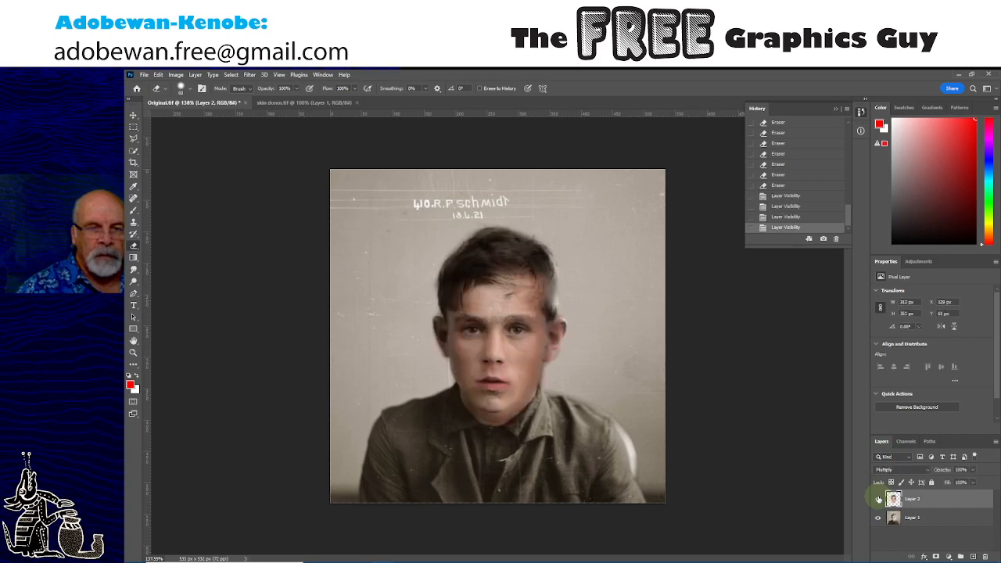
left_click(878, 498)
left_click(878, 498)
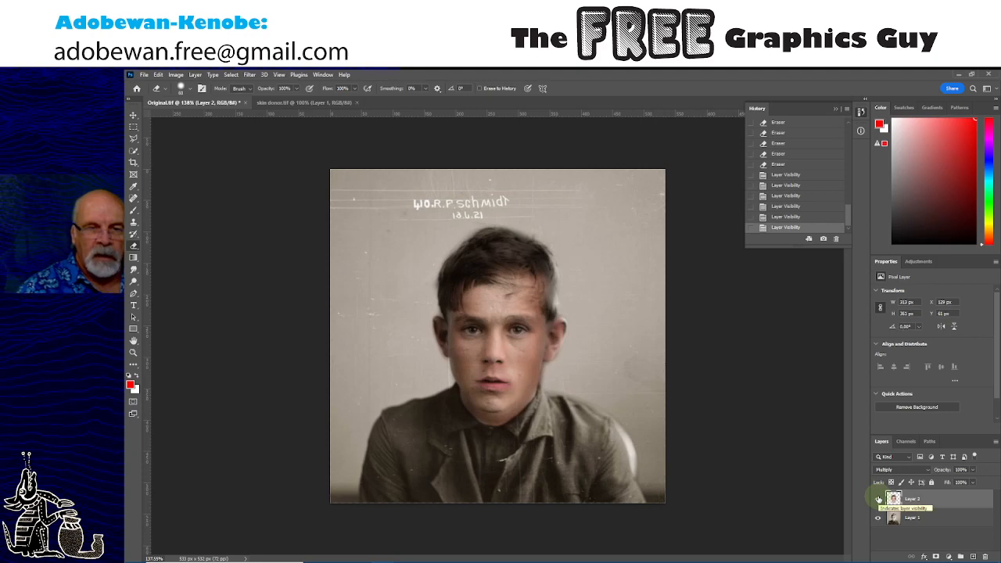
left_click(878, 499)
left_click(878, 498)
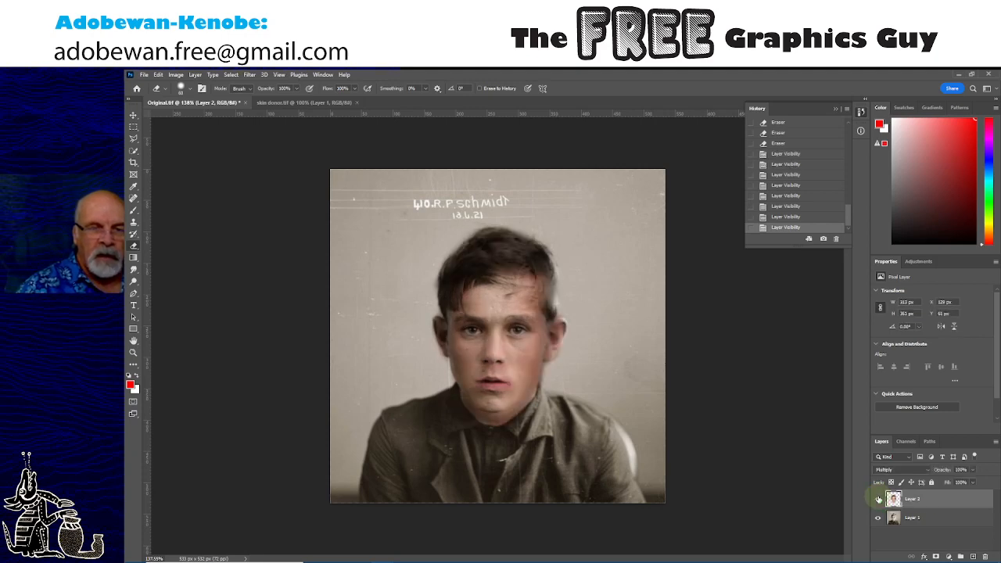
left_click(879, 498)
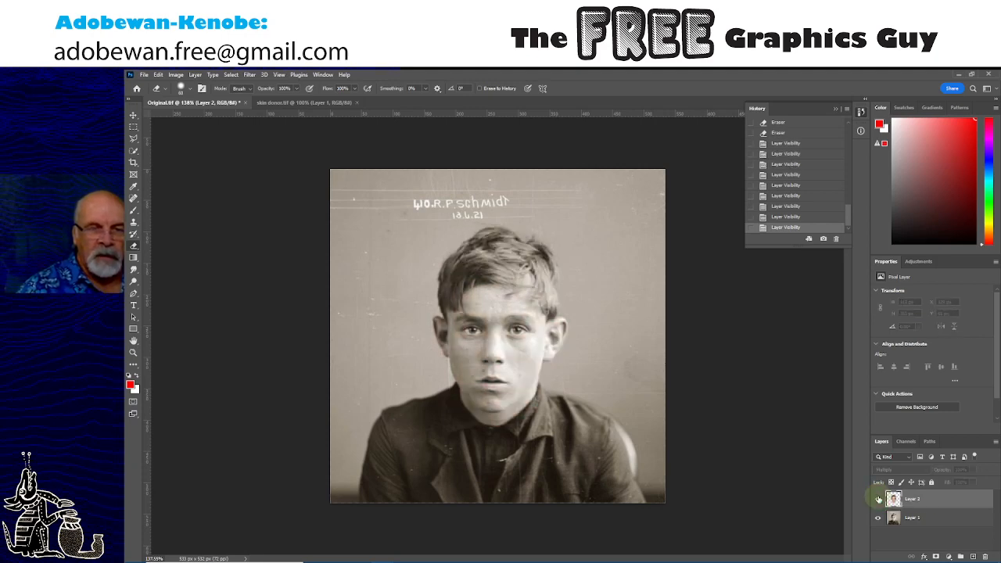
left_click(878, 498)
left_click(878, 498)
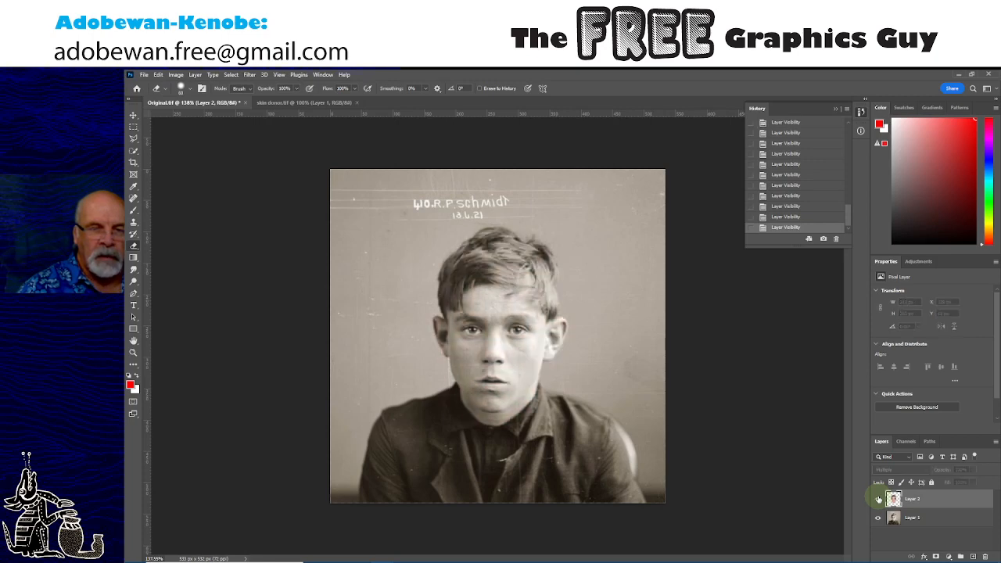
left_click(878, 499)
left_click(878, 499)
left_click(878, 499)
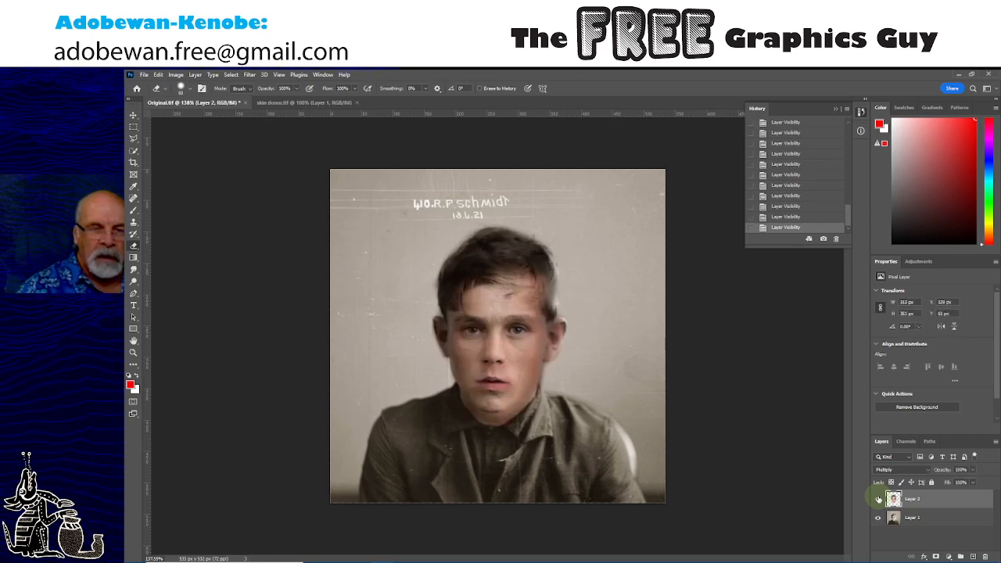
left_click(879, 498)
left_click(879, 498)
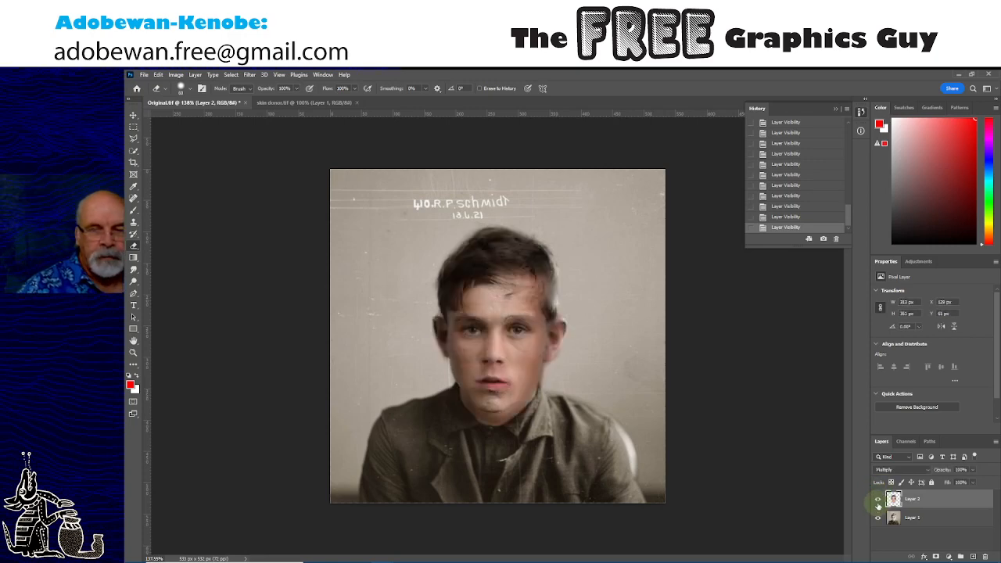
left_click(879, 499)
left_click(878, 498)
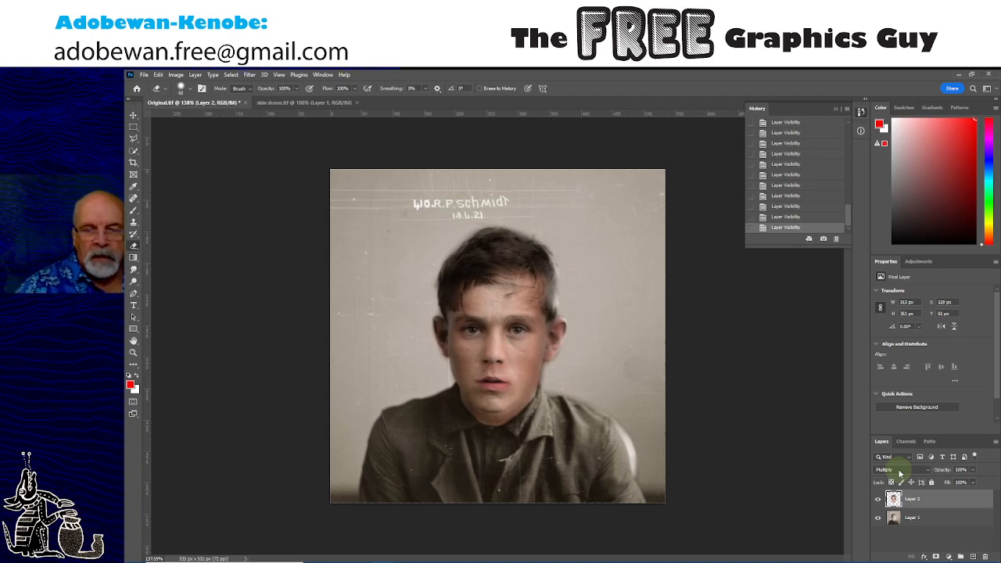
Step: Preview other blend modes on Layer 2, keep it on Multiply, and set the layer's opacity to 99%
left_click(900, 472)
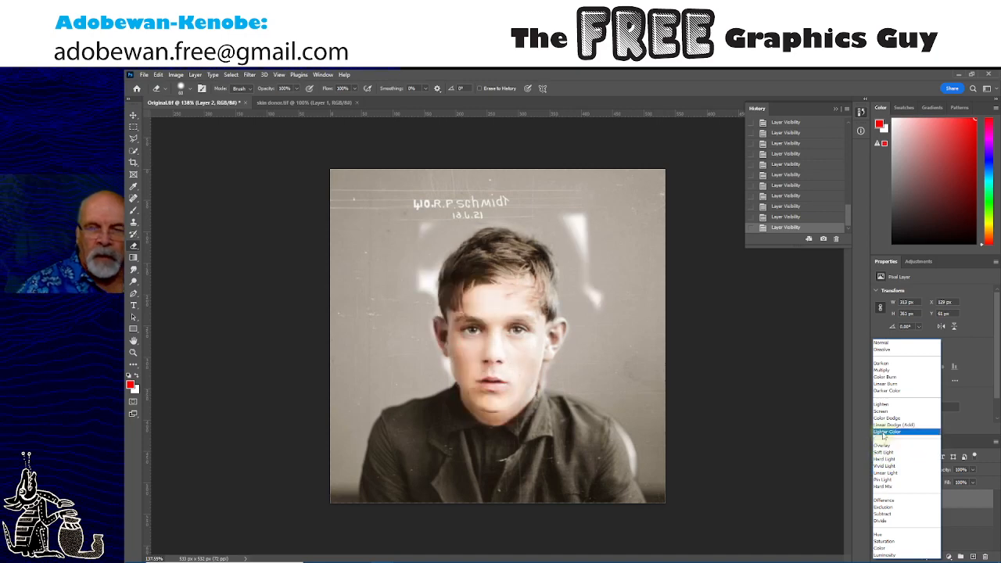
left_click(882, 370)
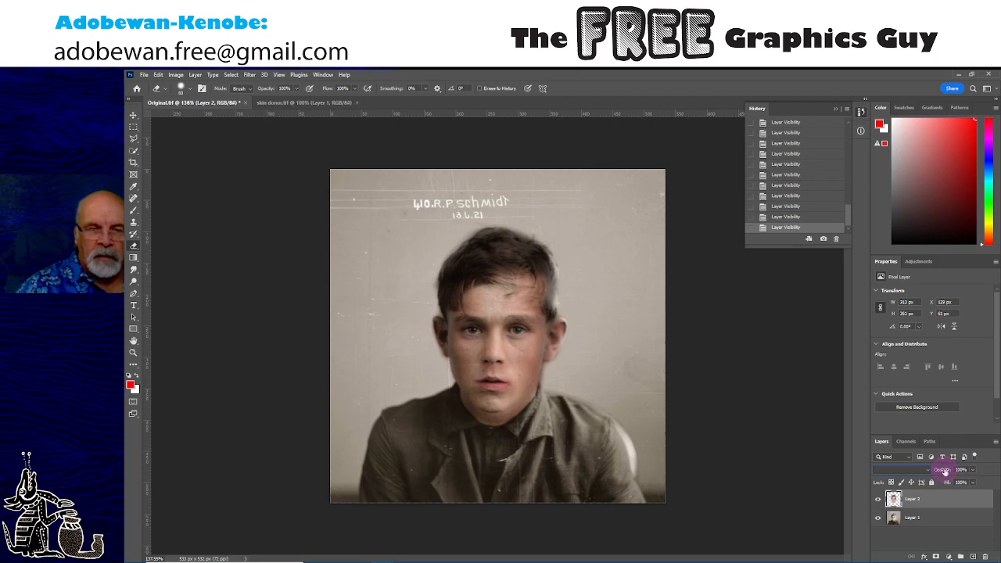
left_click_drag(944, 471, 944, 472)
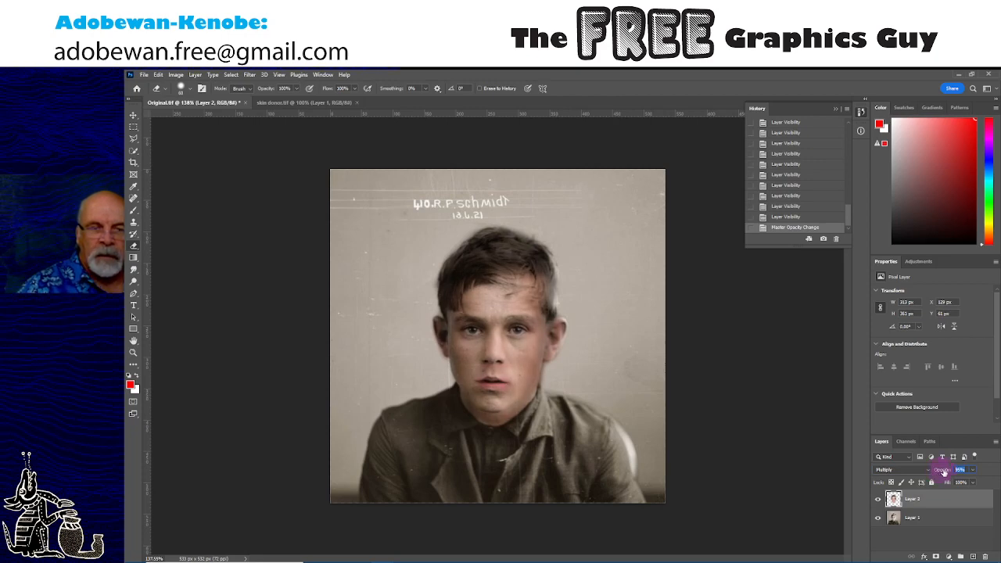
left_click_drag(944, 471, 948, 472)
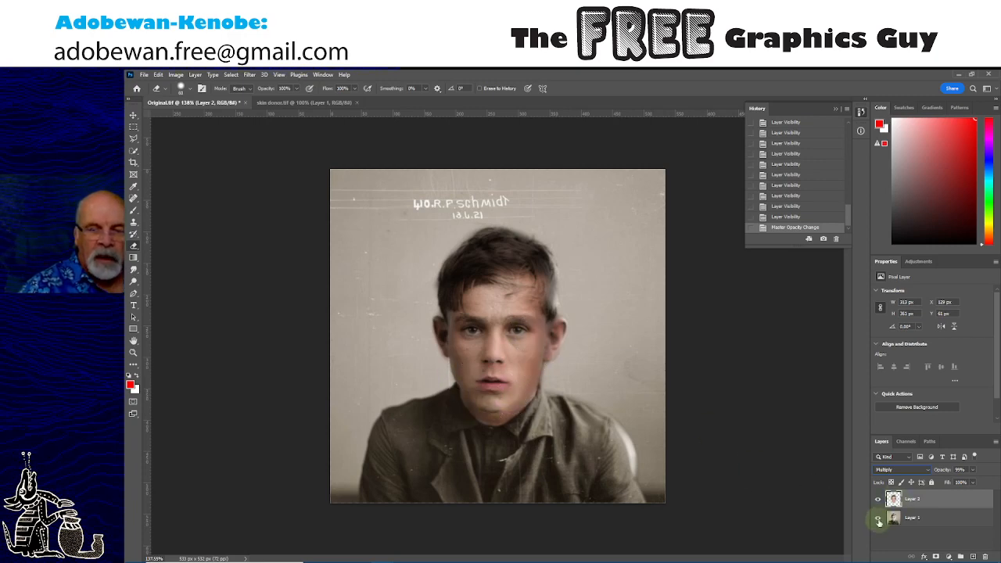
Step: Hide Layer 1 to inspect Layer 2's blurred colour face on its own, and show Layer 1 again
left_click(878, 519)
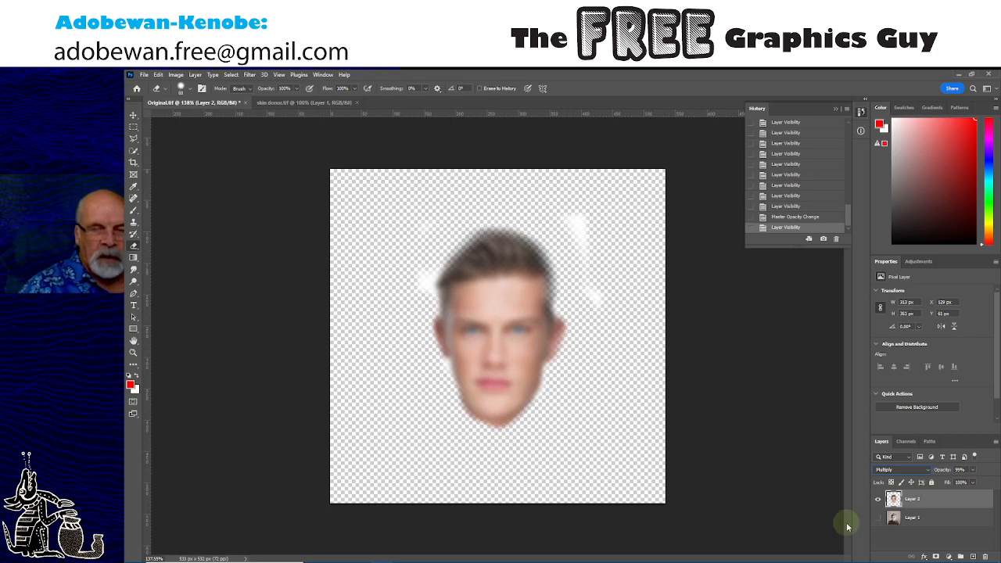
left_click(876, 517)
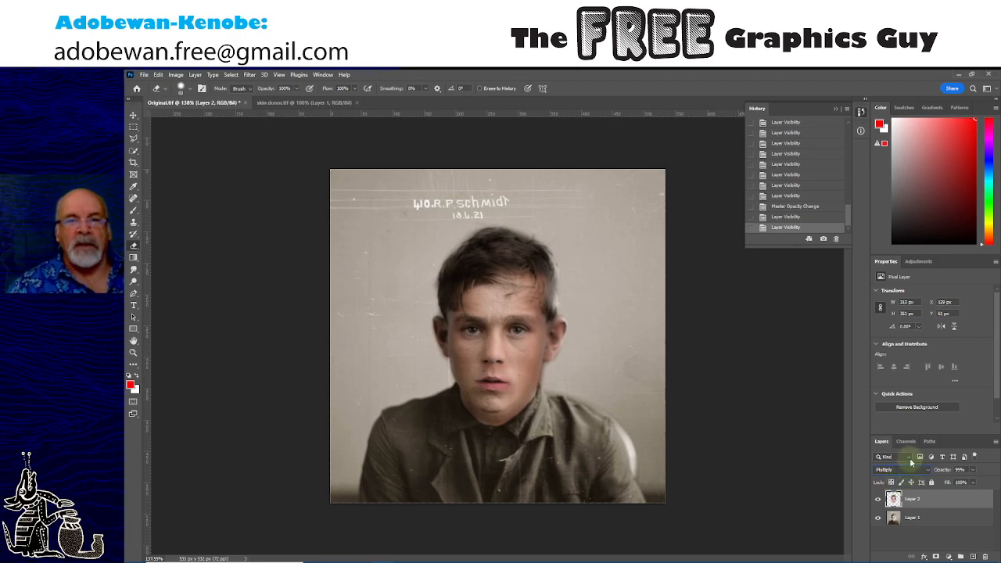
mouse_move(817, 560)
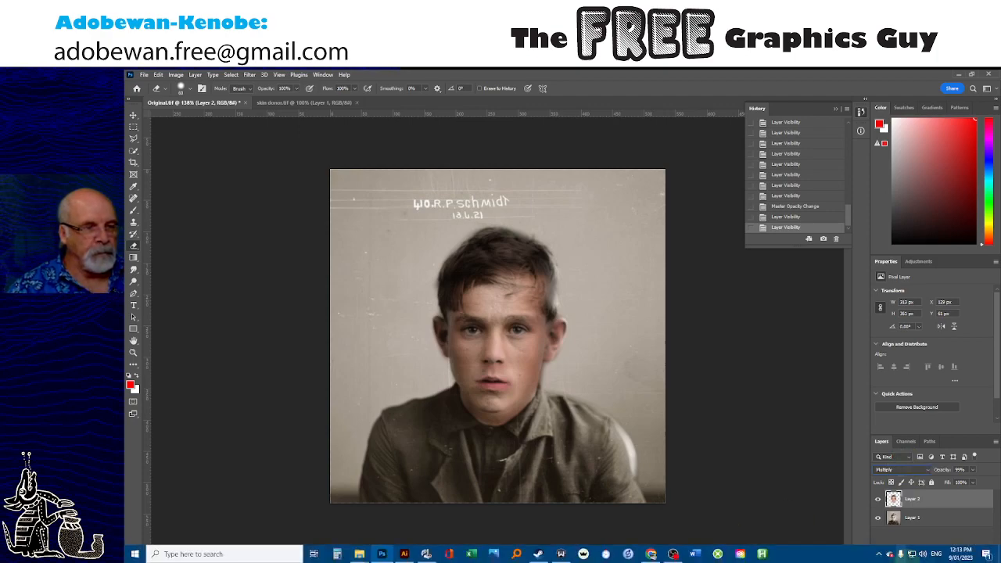